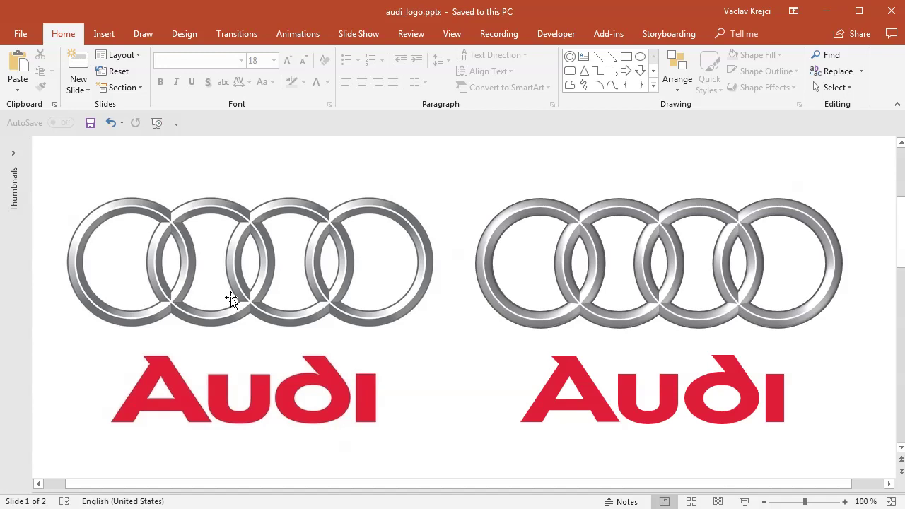
Inspect the finished logos' picture, rings and lettering, ending with the original logo picture selected
left_click(256, 302)
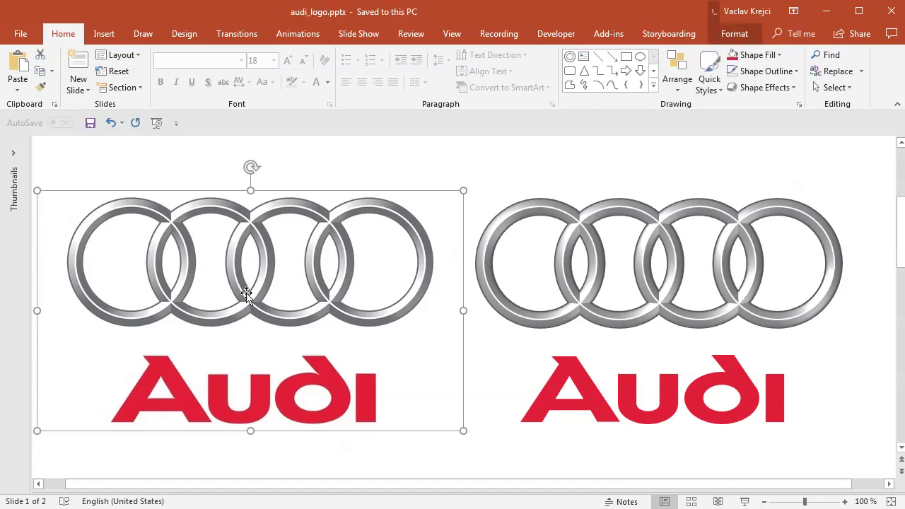
left_click(584, 304)
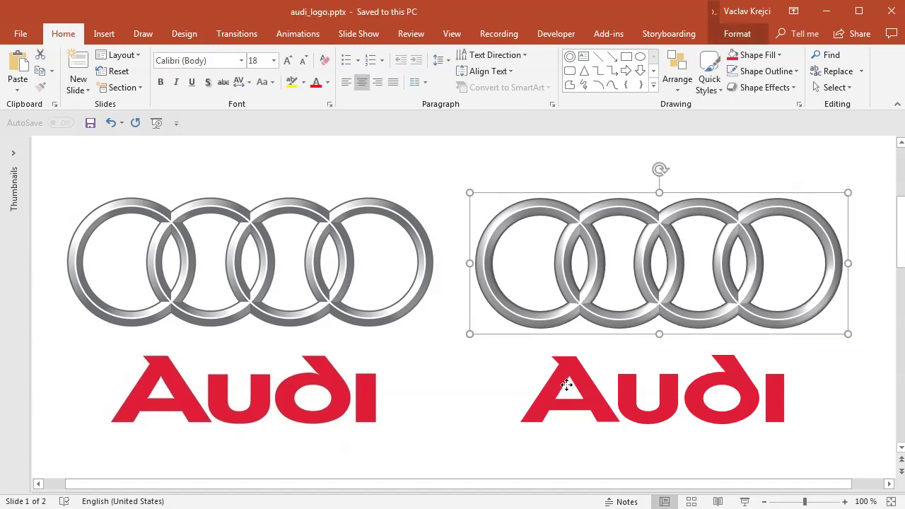
left_click(568, 387)
left_click(572, 287)
left_click(443, 350)
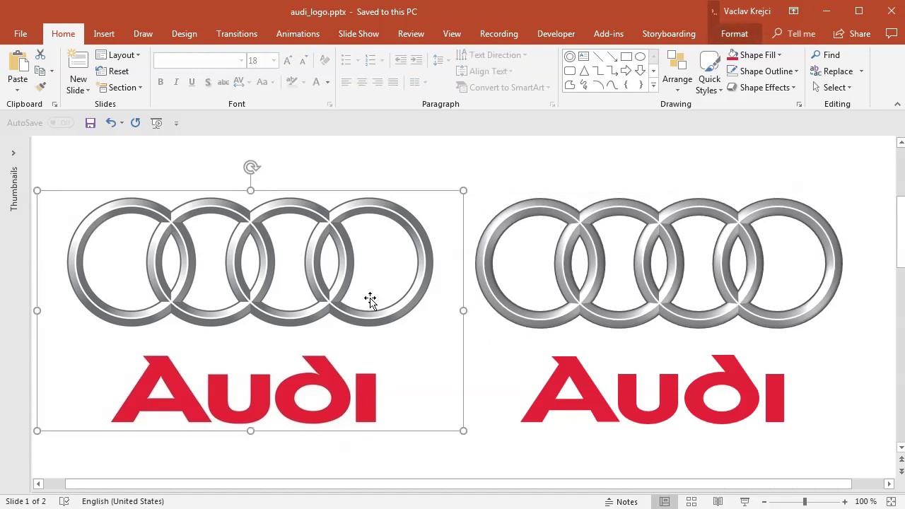
Paste the Audi logo into a new blank presentation, dismiss Design Ideas, and zoom to 148%
key("ctrl+n")
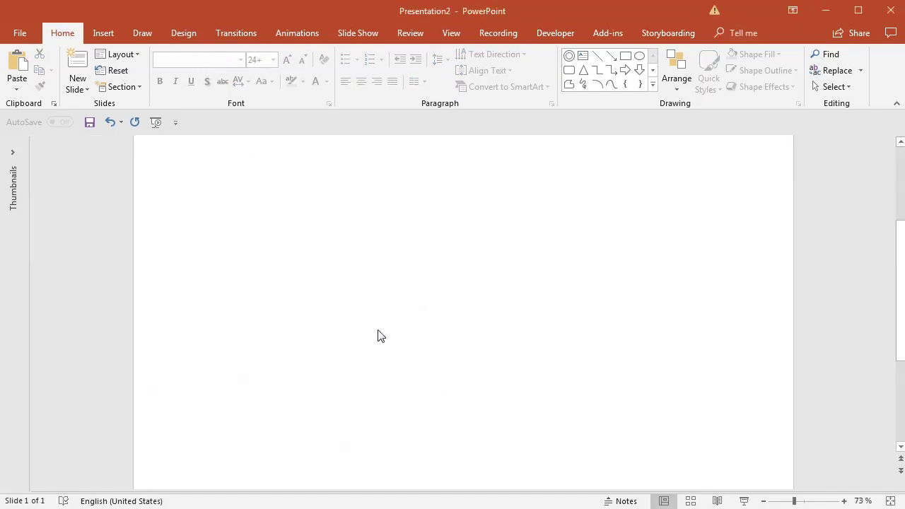
key("ctrl+v")
left_click(592, 437)
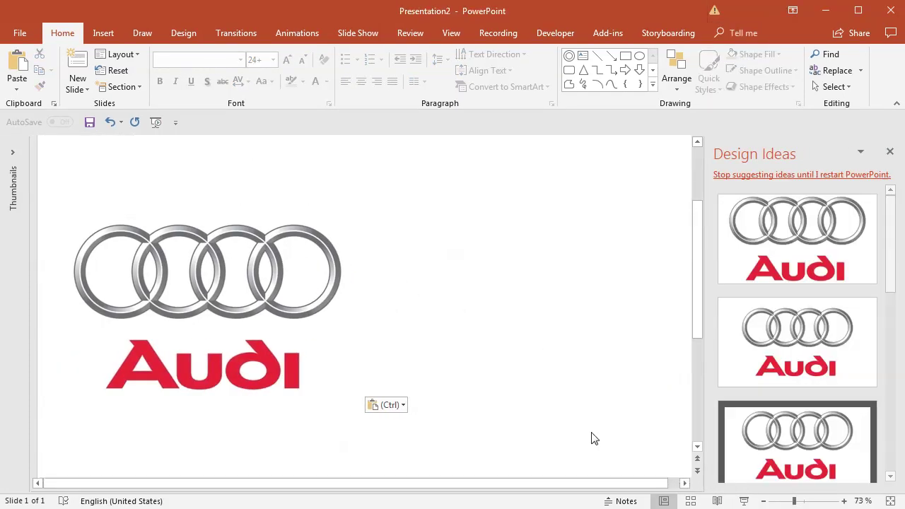
left_click(890, 151)
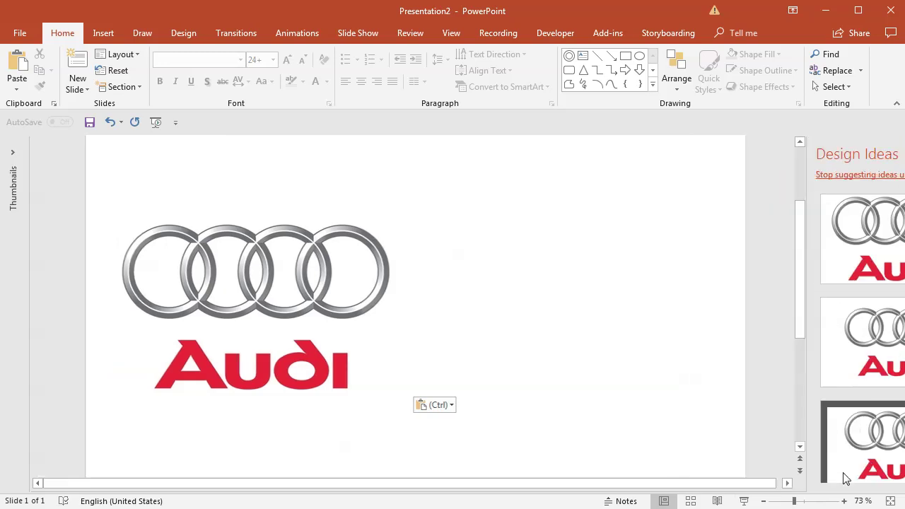
left_click(811, 502)
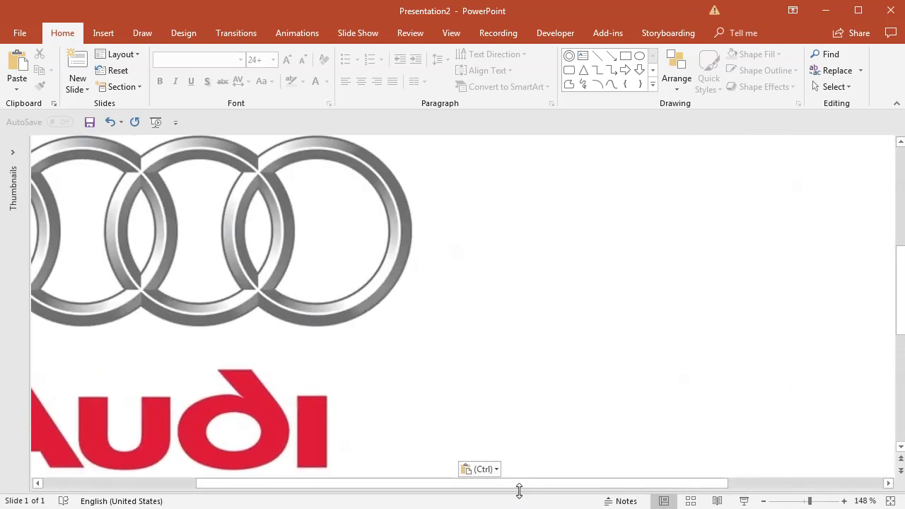
left_click_drag(518, 489, 365, 488)
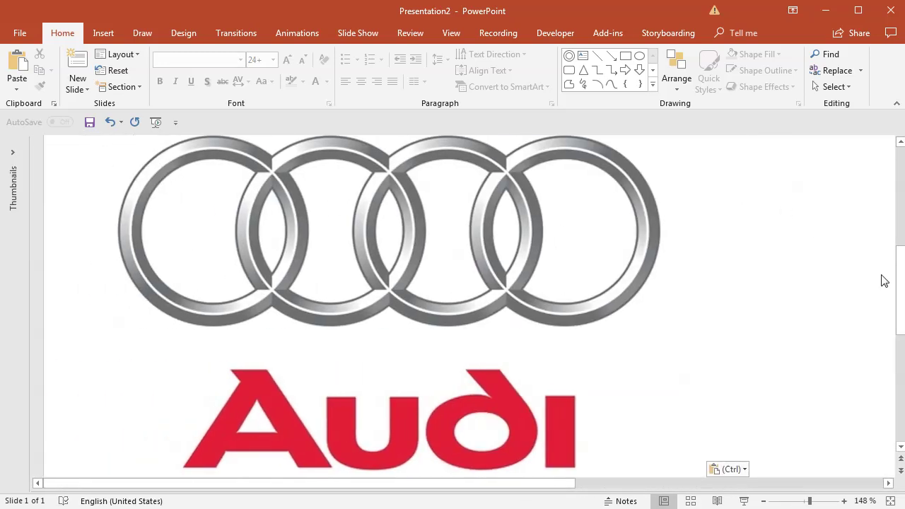
left_click_drag(900, 287, 900, 277)
Draw a blue Circle: Hollow over the first Audi ring, nudge it into place and thin it
left_click(102, 32)
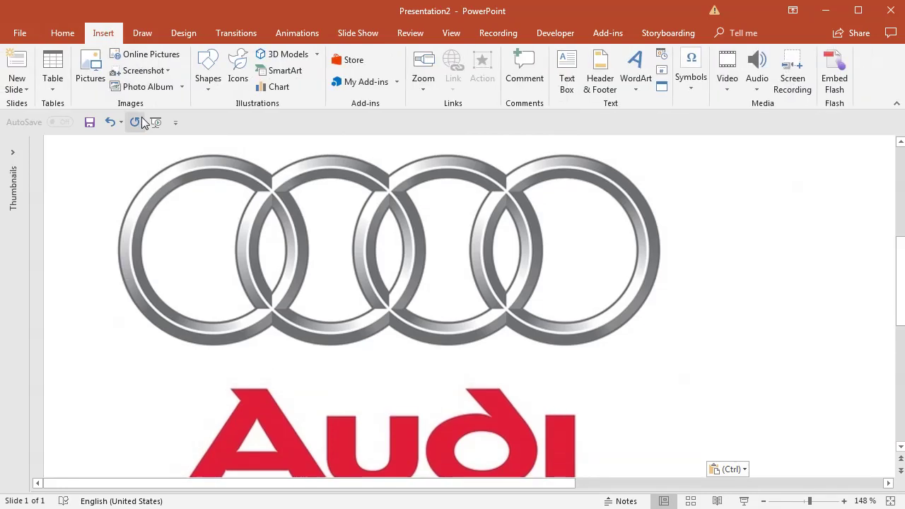
left_click(207, 70)
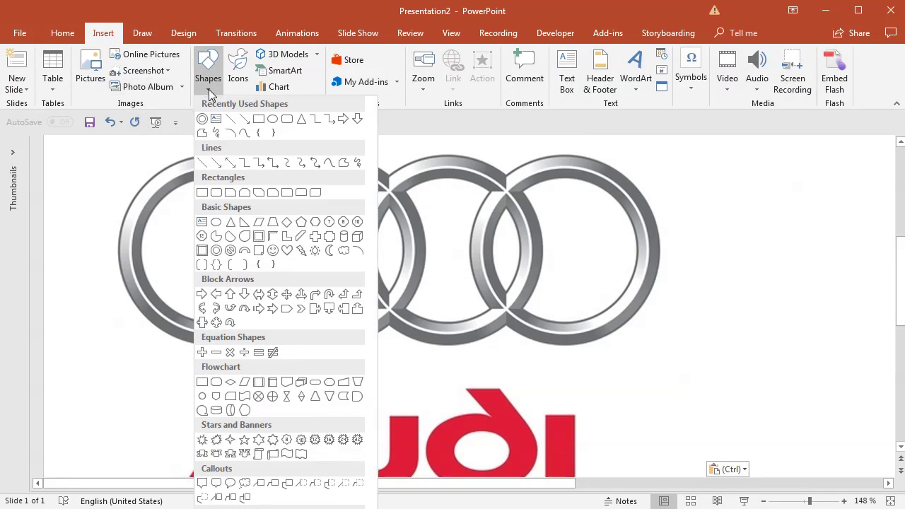
left_click(216, 251)
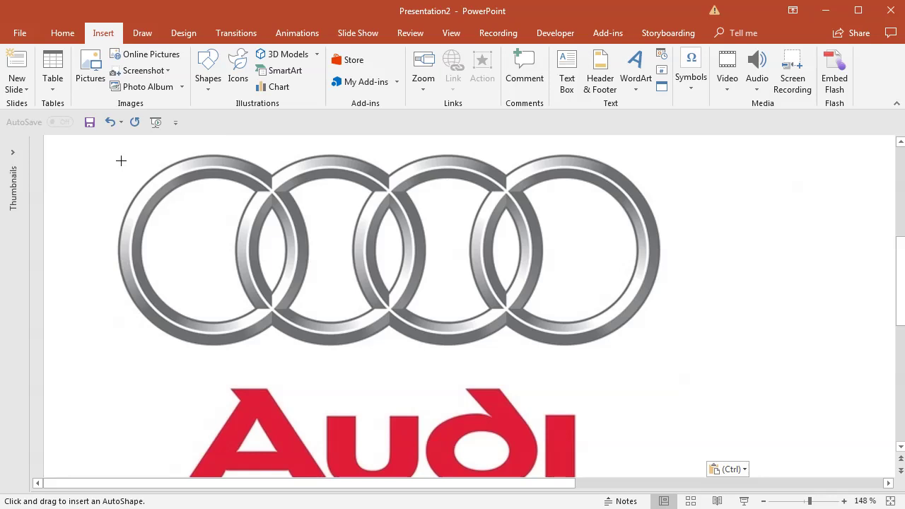
left_click_drag(138, 178, 223, 259)
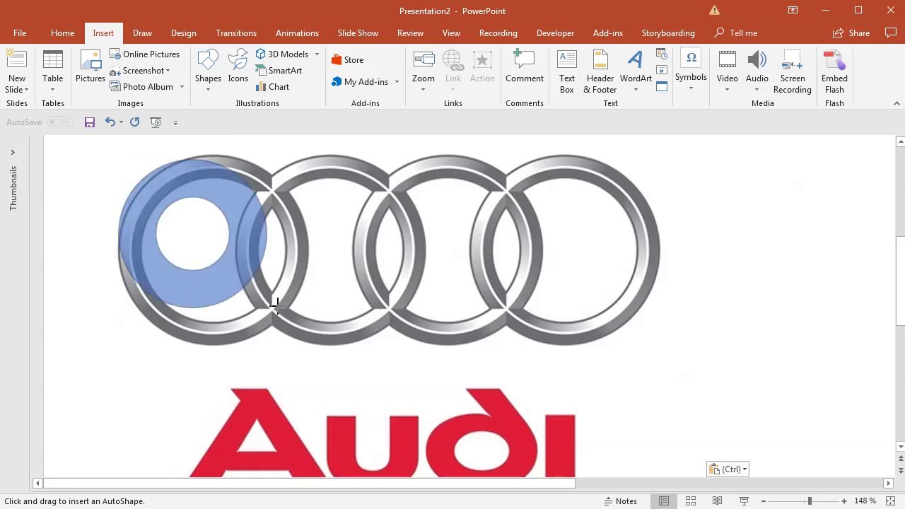
left_click_drag(282, 310, 309, 322)
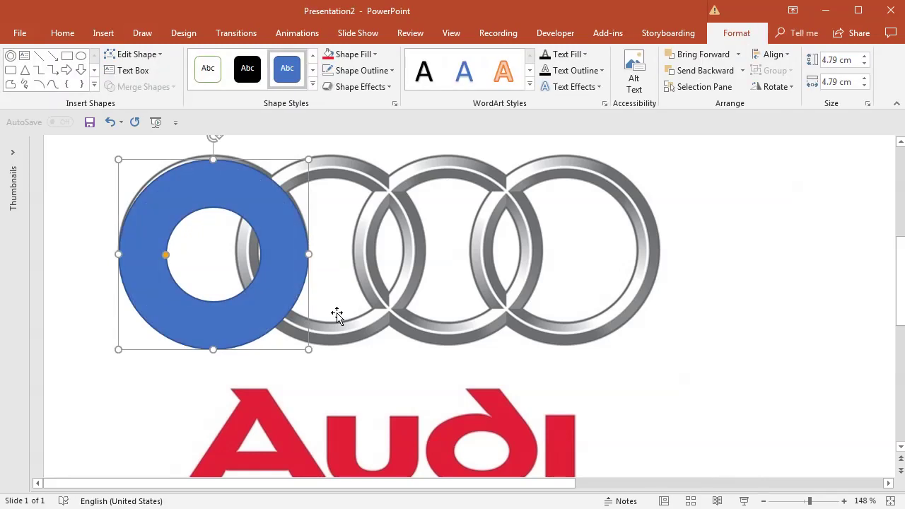
key("Up")
key("Up")
key("Up")
key("Up")
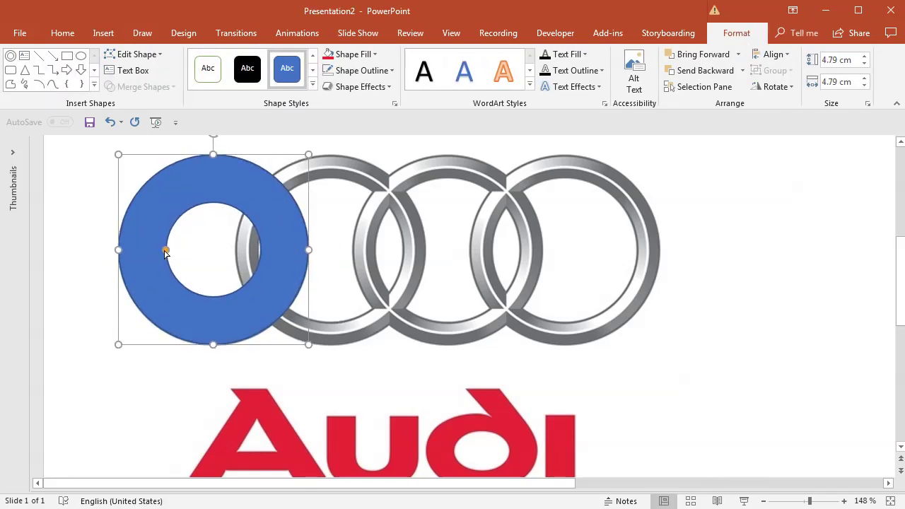
left_click_drag(165, 251, 140, 254)
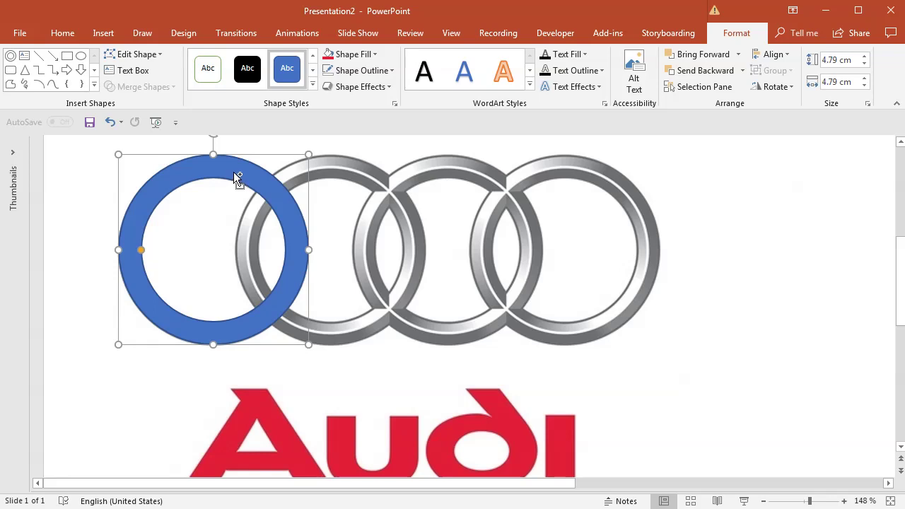
Copy the blue ring onto the other three Audi rings and select all four
left_click_drag(234, 175, 587, 173)
left_click(452, 175, "shift")
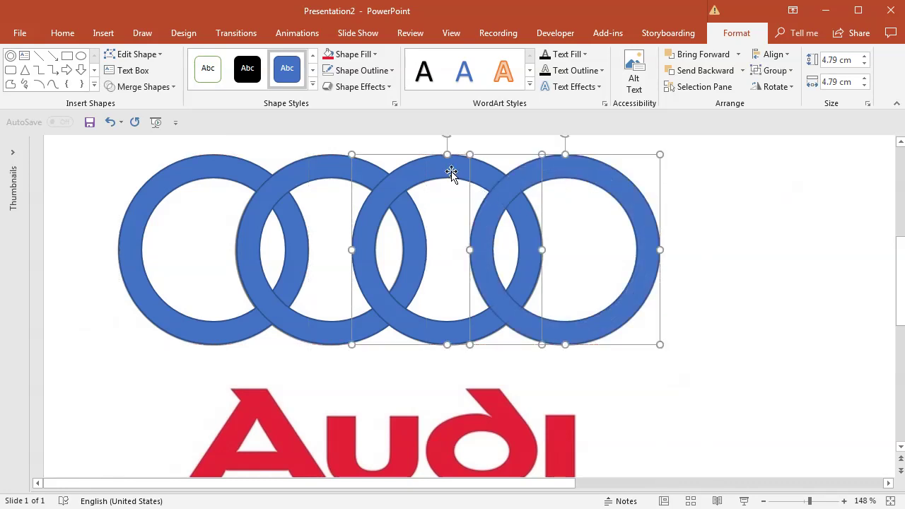
left_click(325, 167, "shift")
left_click(197, 175, "shift")
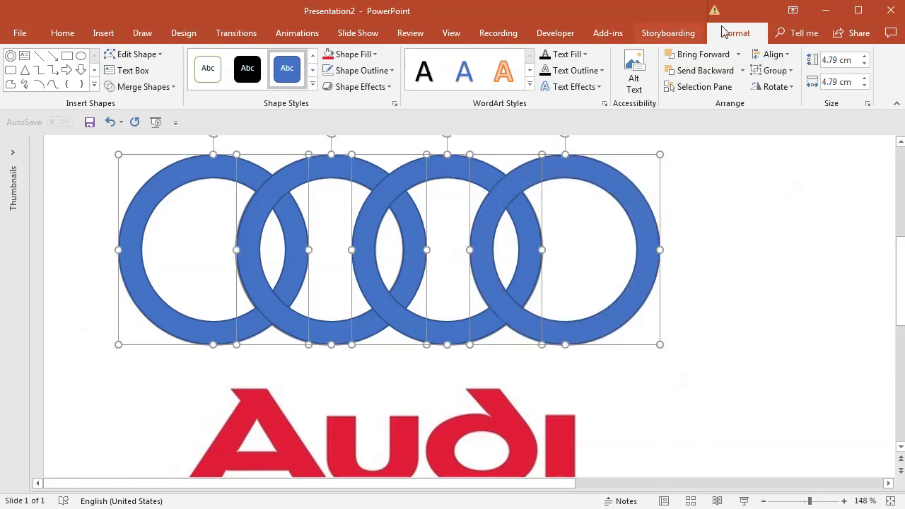
Union the four rings into one shape, zoom to 80% and move it beside the original logo
left_click(142, 87)
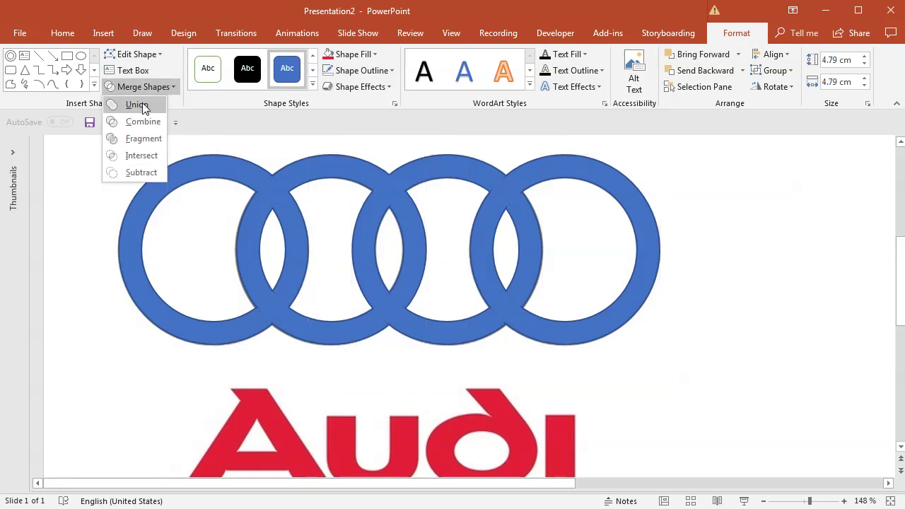
left_click(141, 106)
left_click_drag(809, 501, 797, 501)
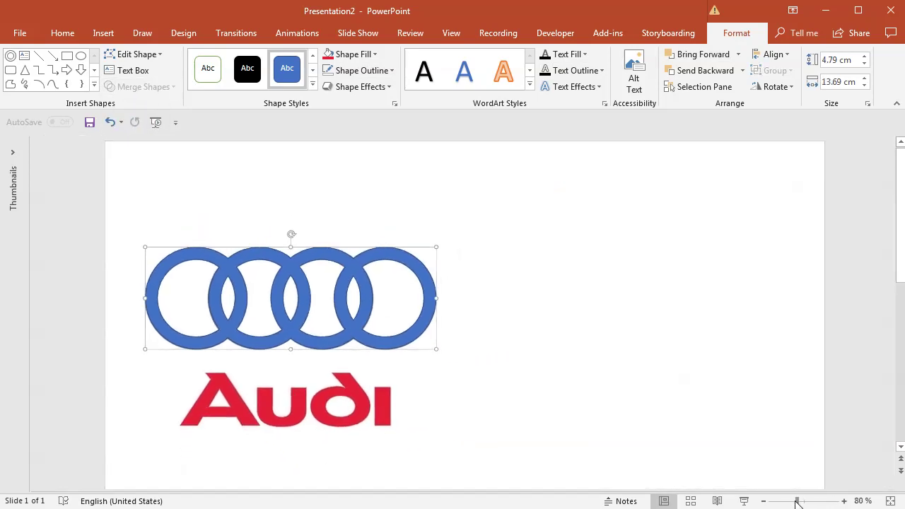
left_click_drag(362, 318, 688, 324)
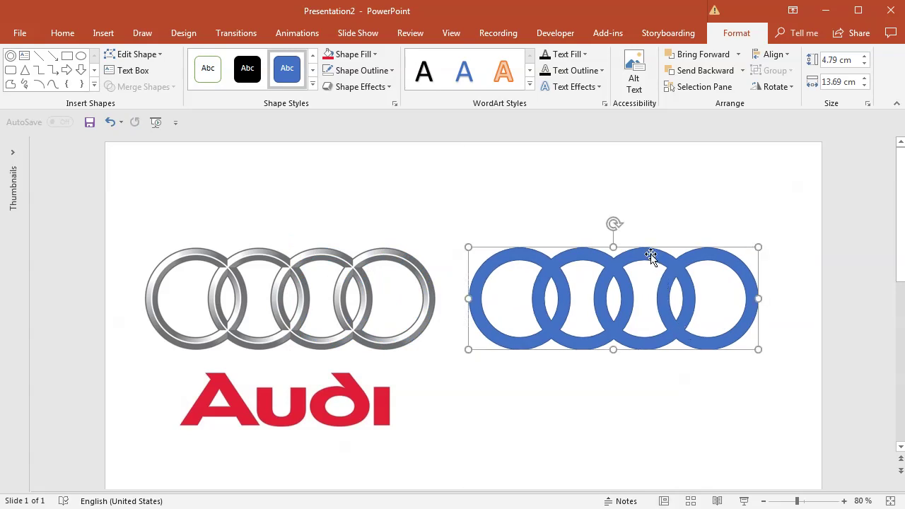
scroll(649, 251, "down", 1)
Remove the merged rings' outline in Format Shape
right_click(641, 191)
left_click(697, 447)
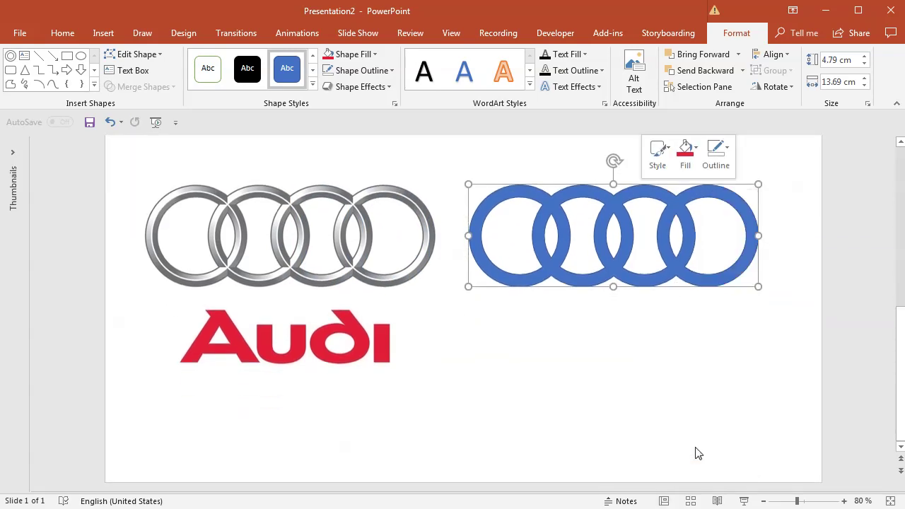
left_click(740, 256)
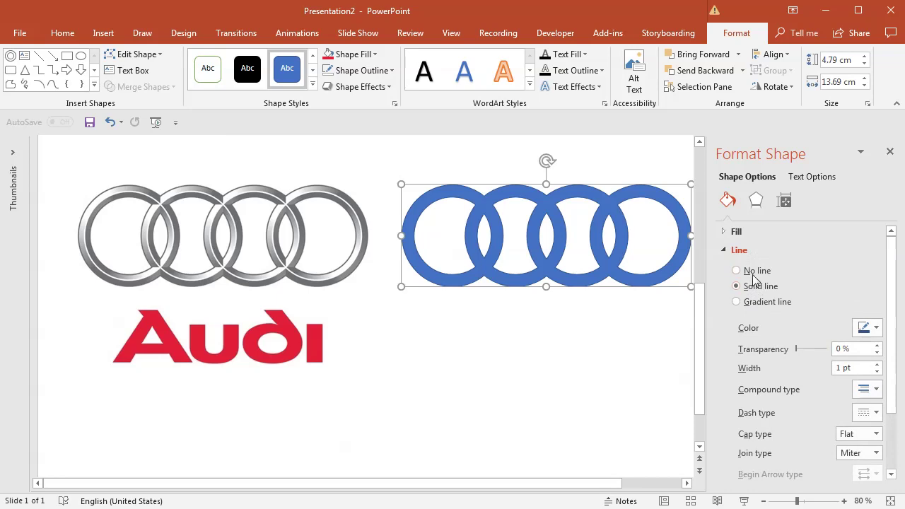
left_click(750, 269)
Fill the rings with a custom solid grey of RGB 155, 155, 155
left_click(739, 235)
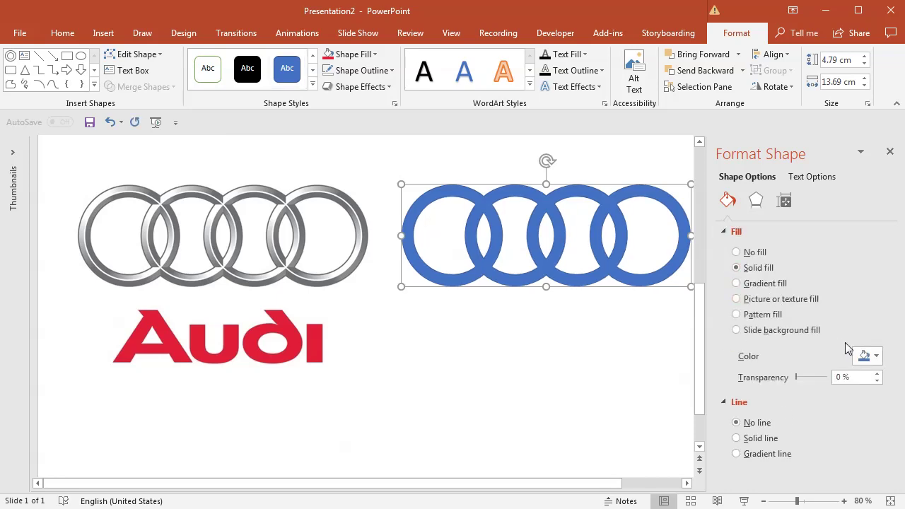
left_click(864, 355)
left_click(858, 428)
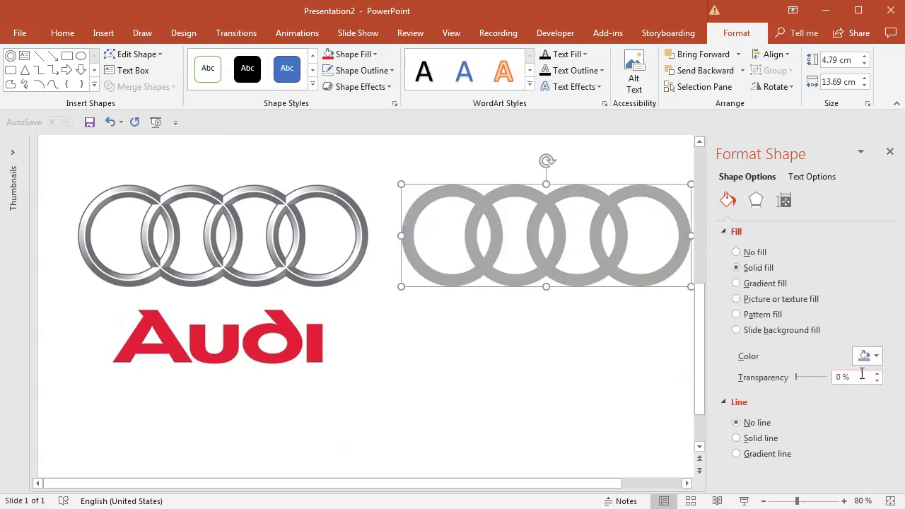
left_click(864, 356)
left_click(877, 480)
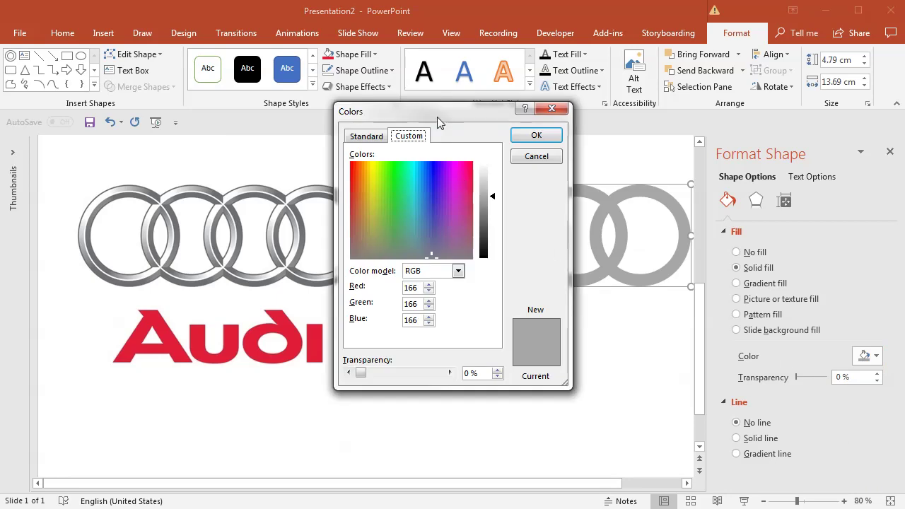
left_click_drag(436, 117, 345, 125)
left_click(396, 204)
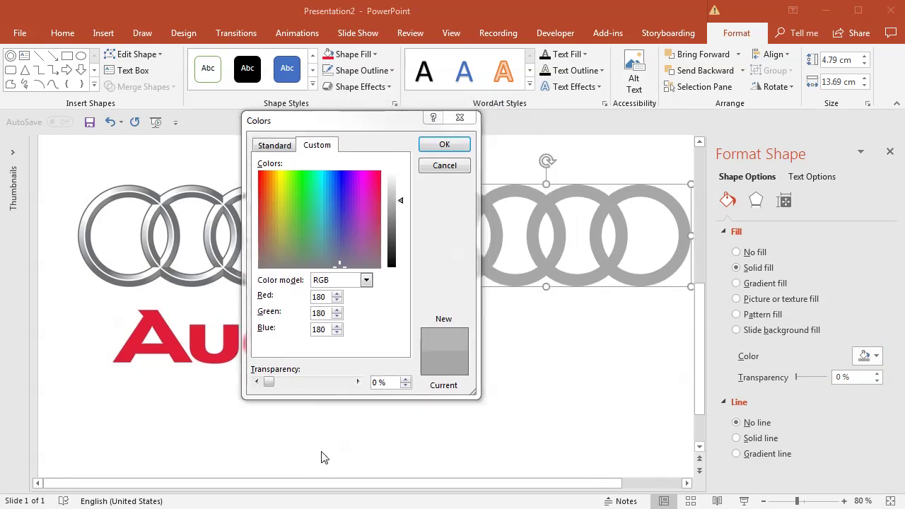
left_click_drag(398, 205, 394, 215)
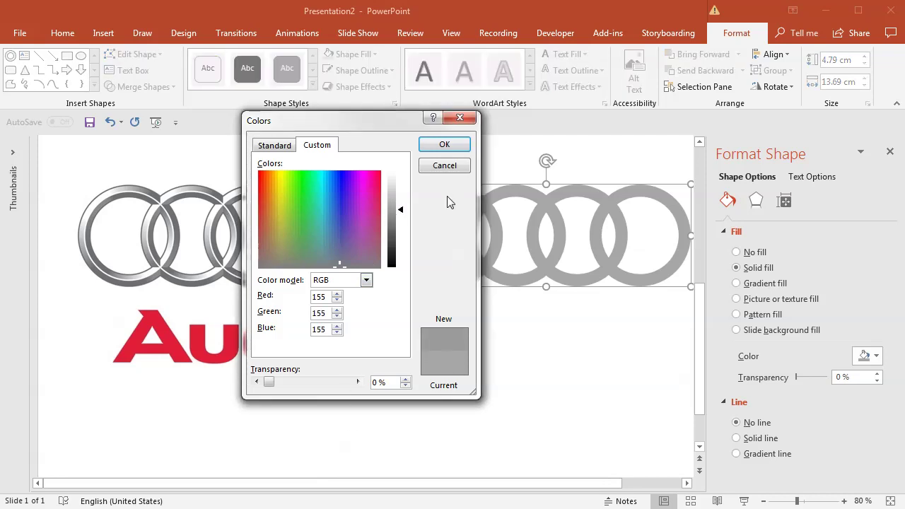
left_click(443, 145)
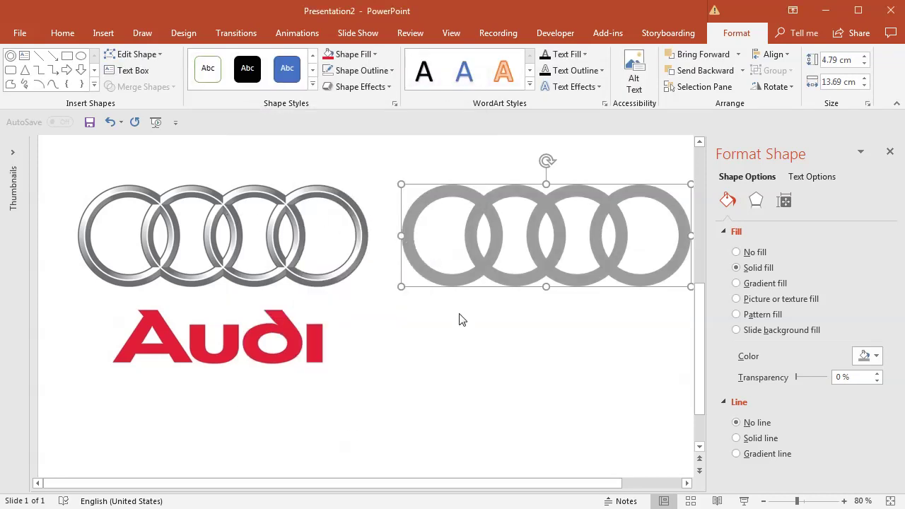
left_click_drag(477, 485, 566, 485)
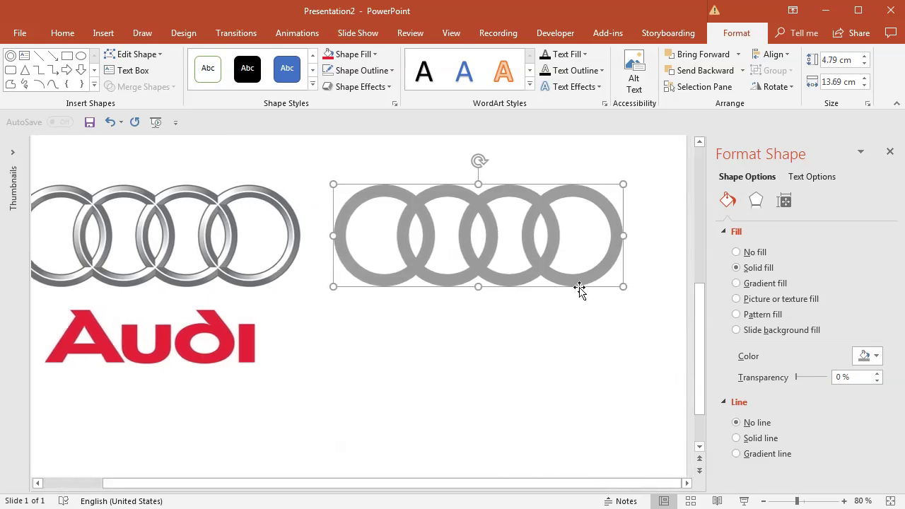
Apply the Perspective: Front 3-D rotation preset to the rings
left_click(756, 201)
left_click(759, 326)
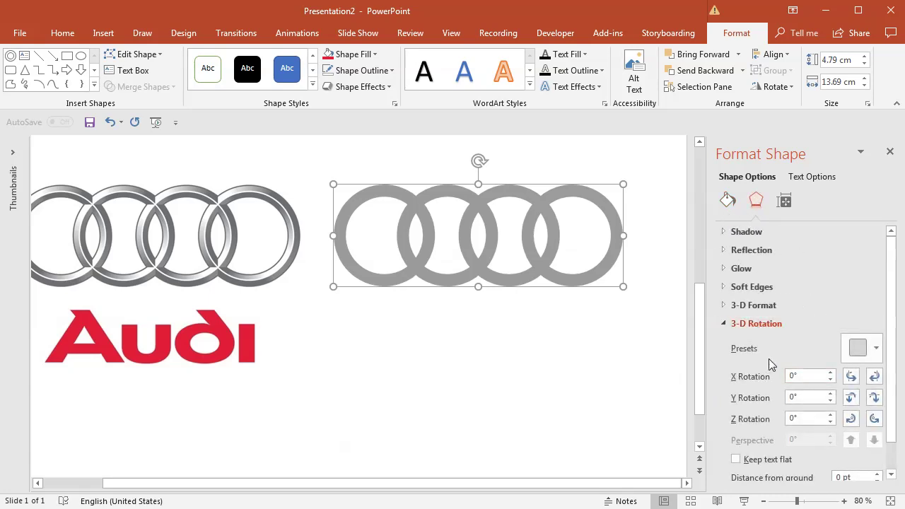
left_click(861, 347)
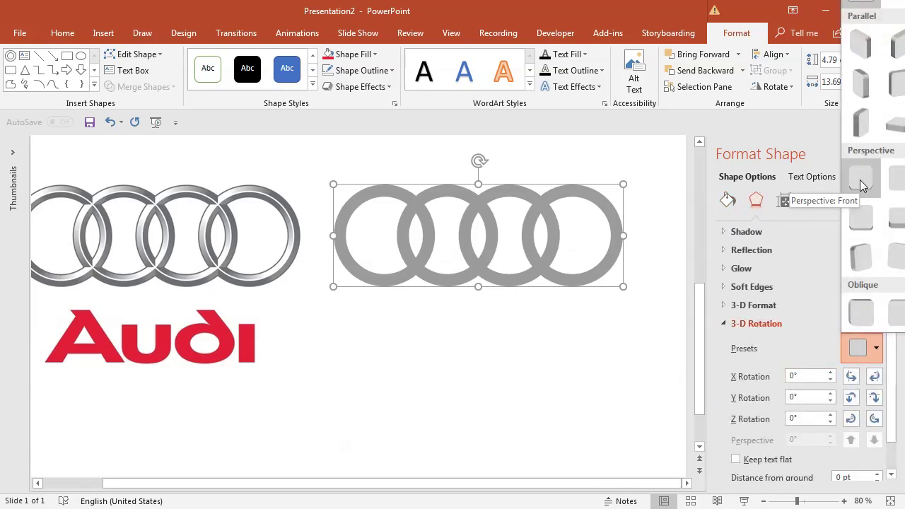
left_click(860, 178)
Add a top bevel to the rings and set its width to 24 pt
left_click(754, 307)
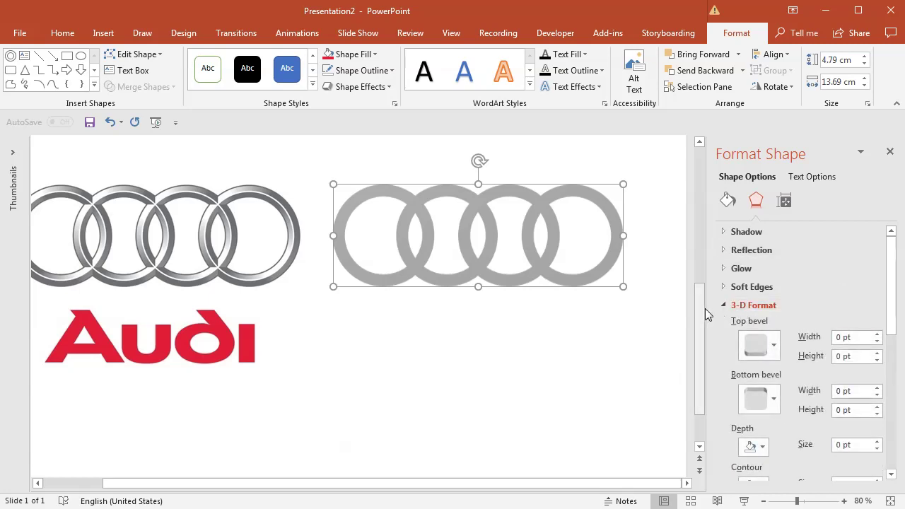
left_click_drag(704, 308, 672, 308)
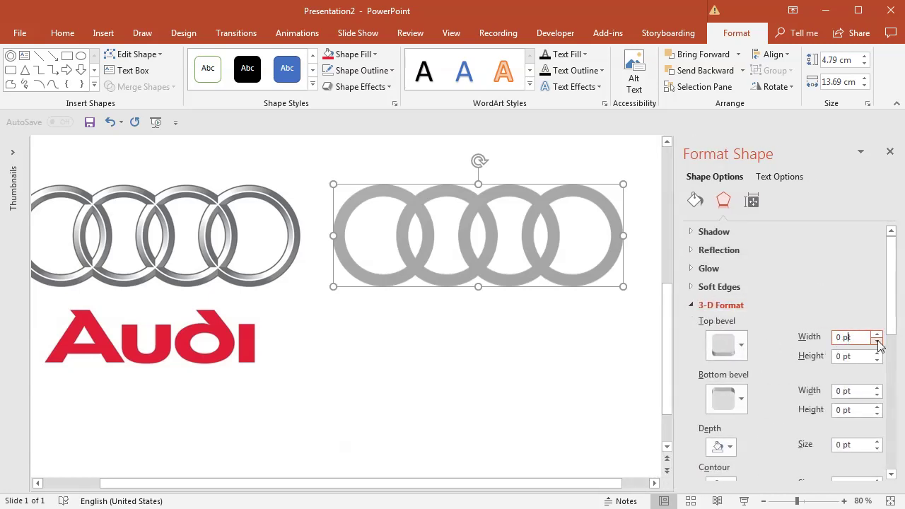
left_click(877, 337)
left_click(876, 337)
left_click(876, 336)
left_click(877, 337)
left_click(877, 336)
left_click(877, 337)
left_click(877, 337)
left_click(876, 337)
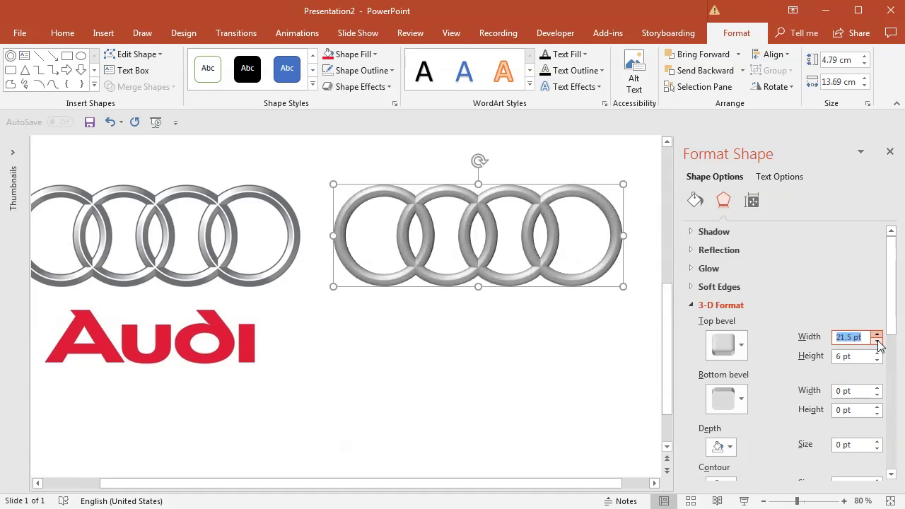
left_click(877, 336)
left_click(877, 337)
Try several top bevel styles, including Angle, and set the bevel height to 6 pt
left_click(726, 349)
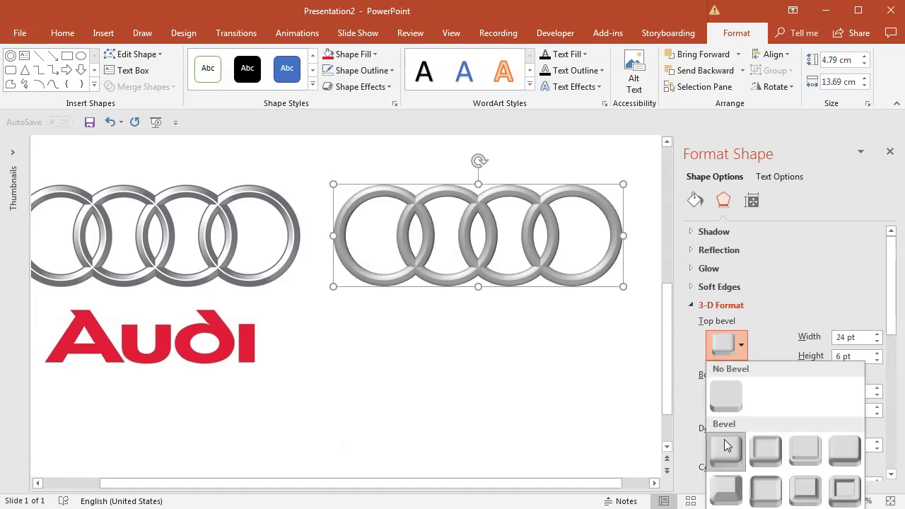
left_click(833, 455)
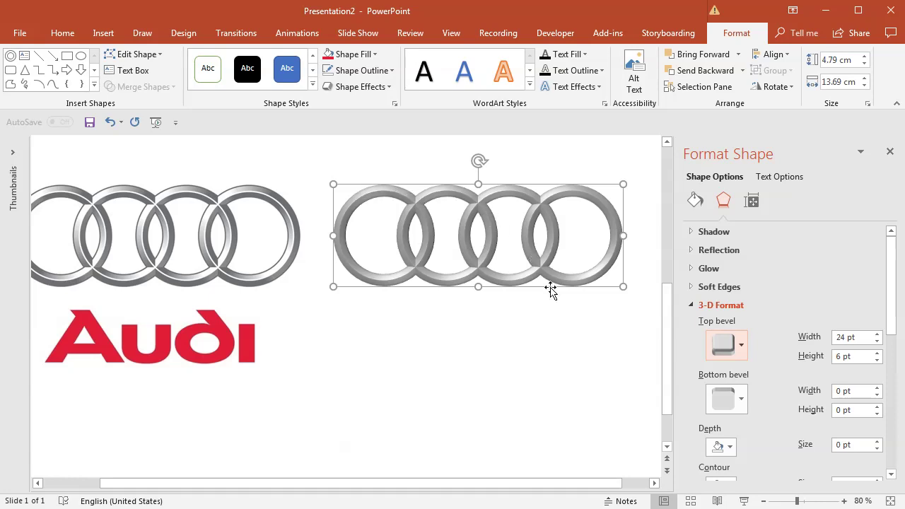
left_click(726, 349)
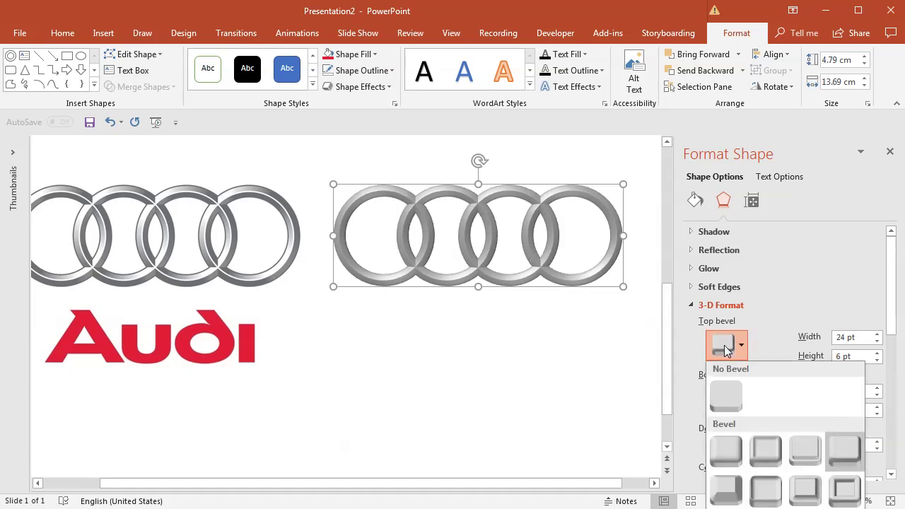
left_click(733, 483)
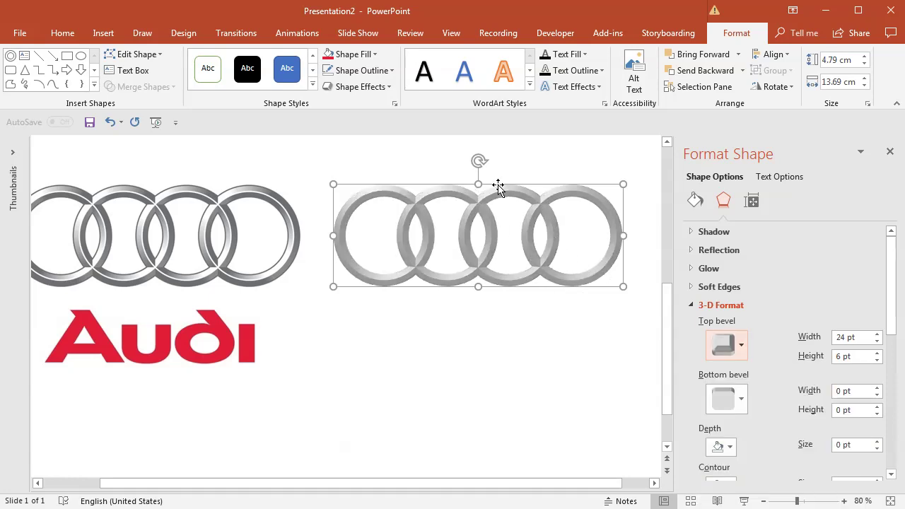
left_click(731, 346)
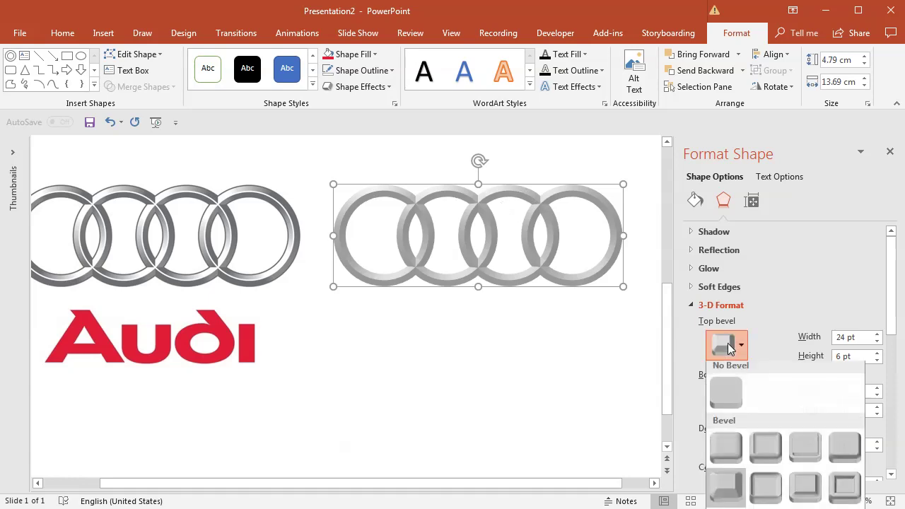
left_click(847, 456)
left_click(860, 356)
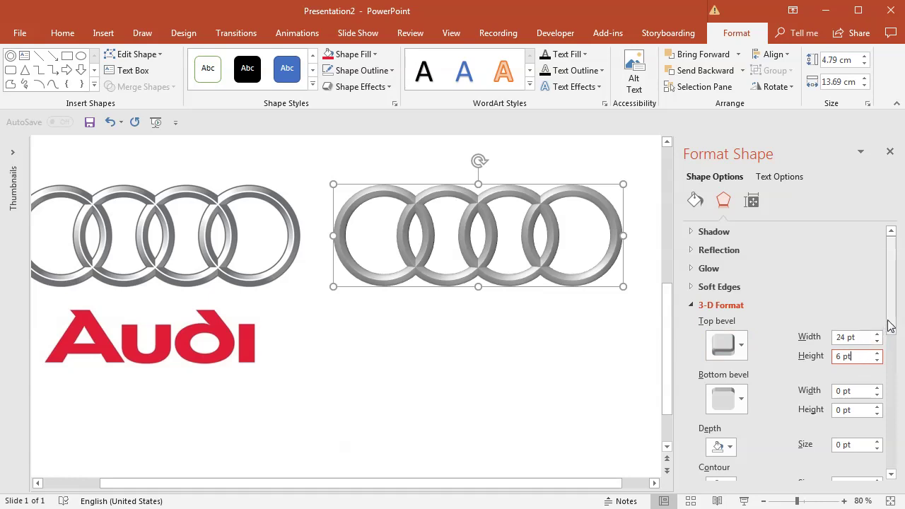
left_click_drag(892, 324, 892, 373)
Try Plastic and Metal materials on the rings, then settle on a lighter material
scroll(887, 382, "down", 1)
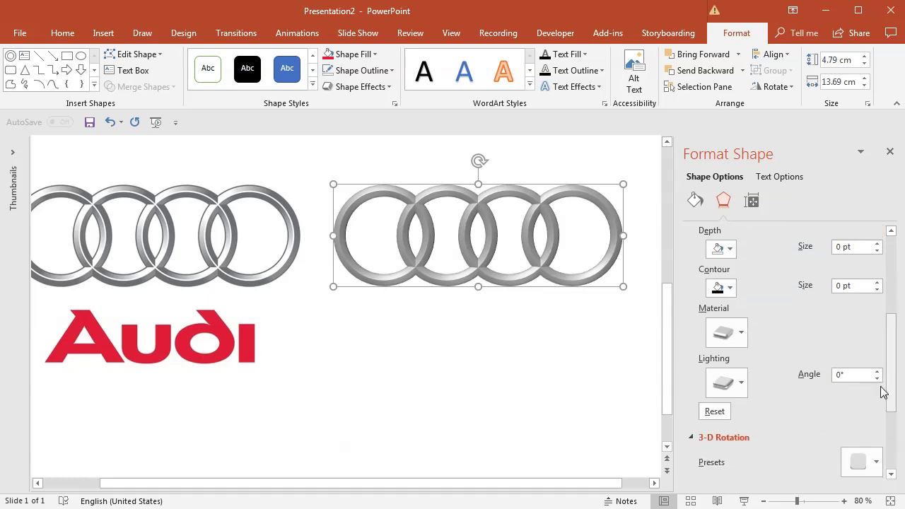
left_click(740, 337)
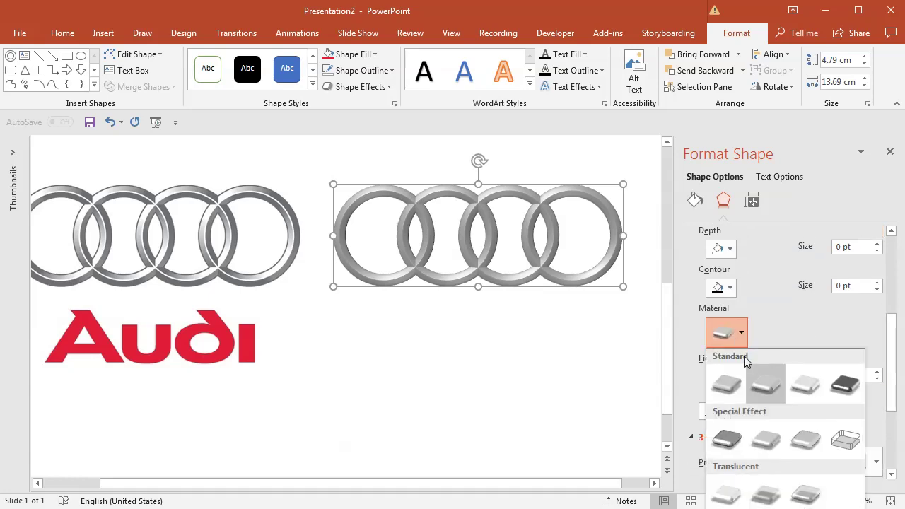
left_click(806, 386)
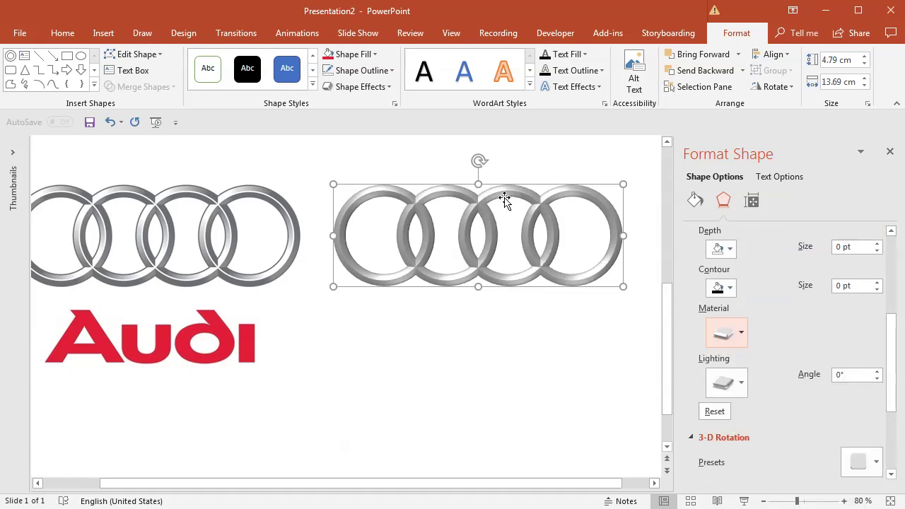
left_click(741, 332)
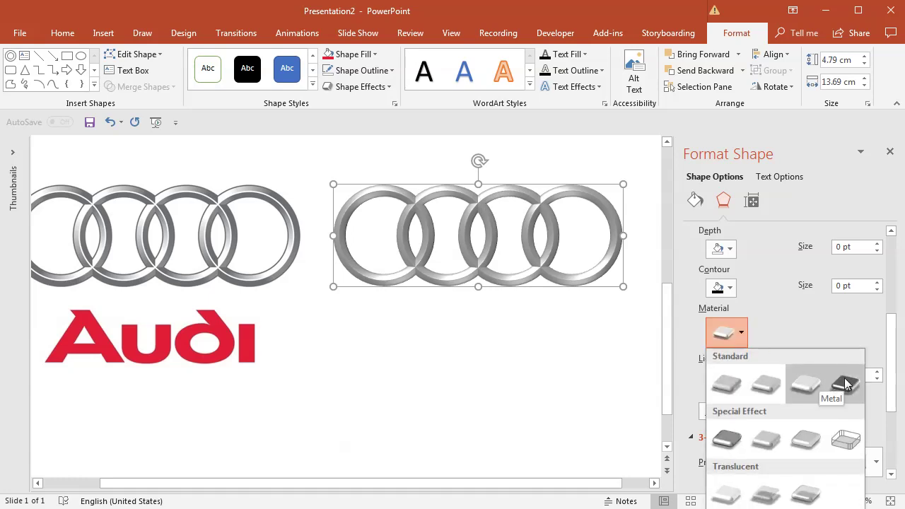
left_click(842, 379)
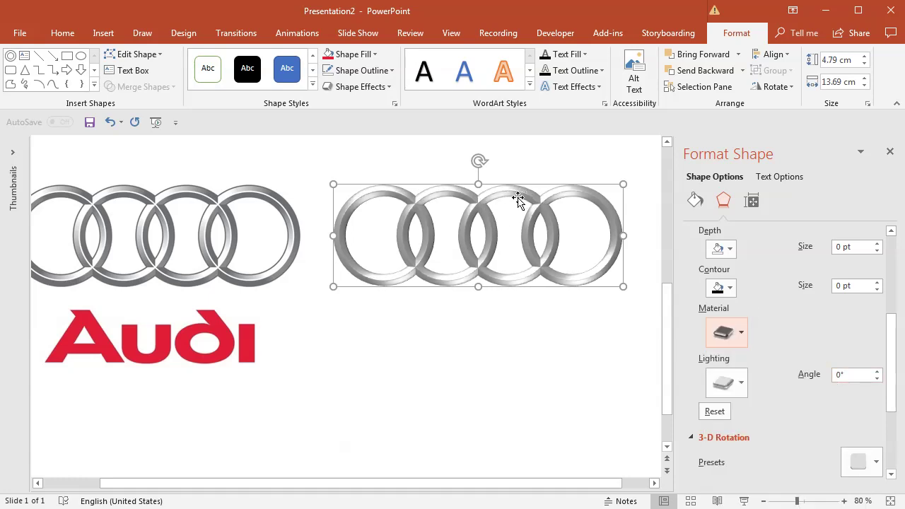
left_click(727, 332)
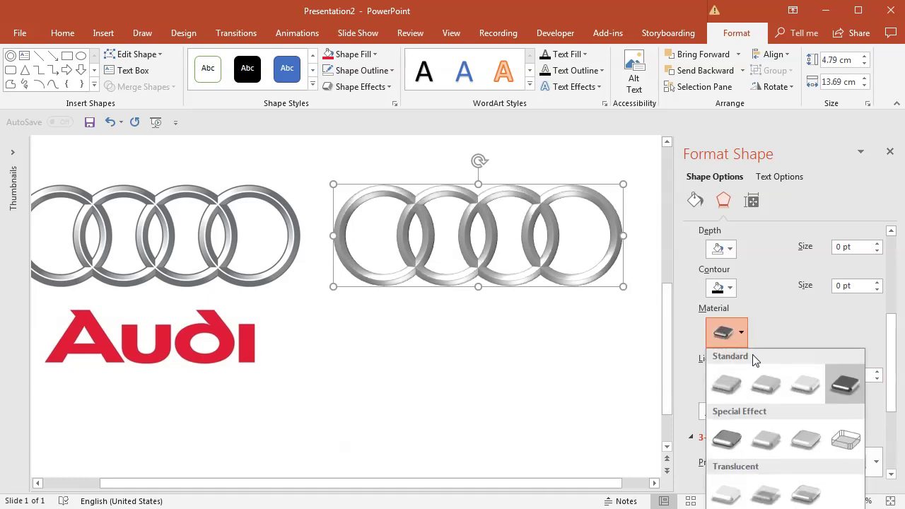
left_click(800, 380)
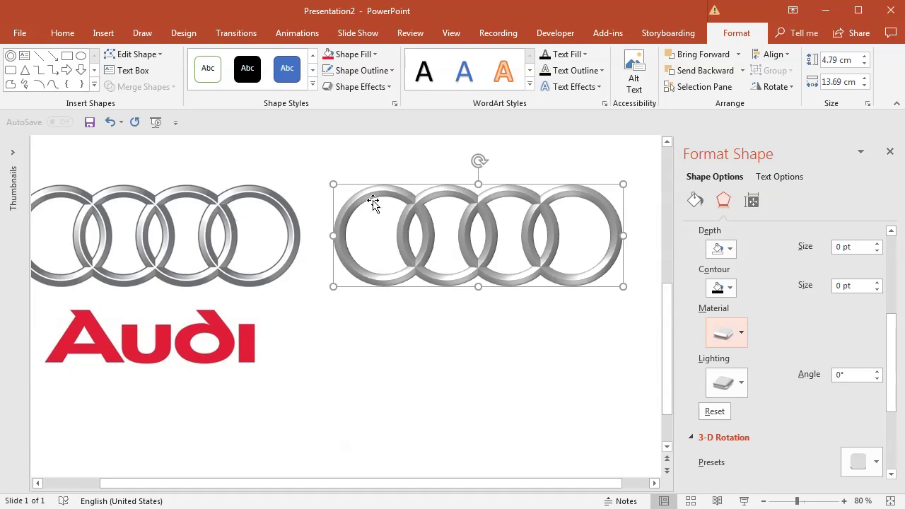
Set the rings' 3-D lighting angle to 340°
left_click(871, 376)
left_click(874, 378)
left_click(874, 378)
left_click(875, 378)
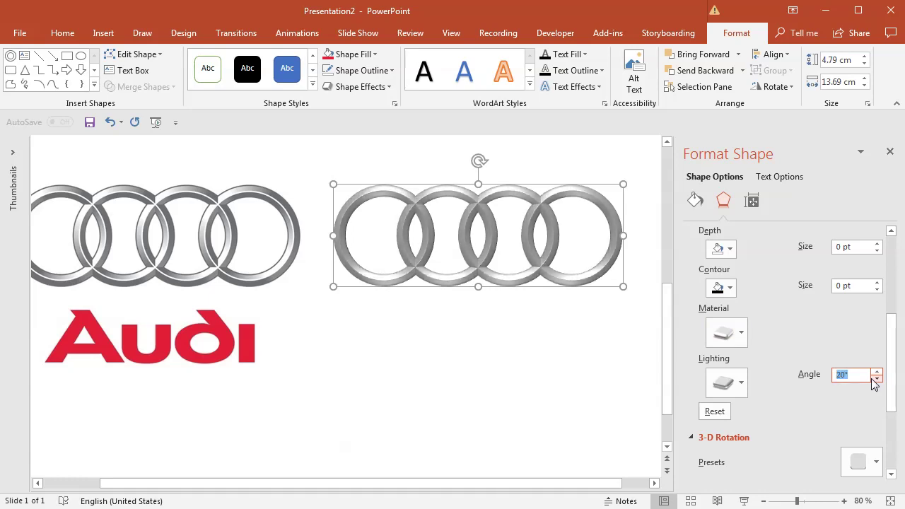
left_click(874, 378)
left_click(874, 378)
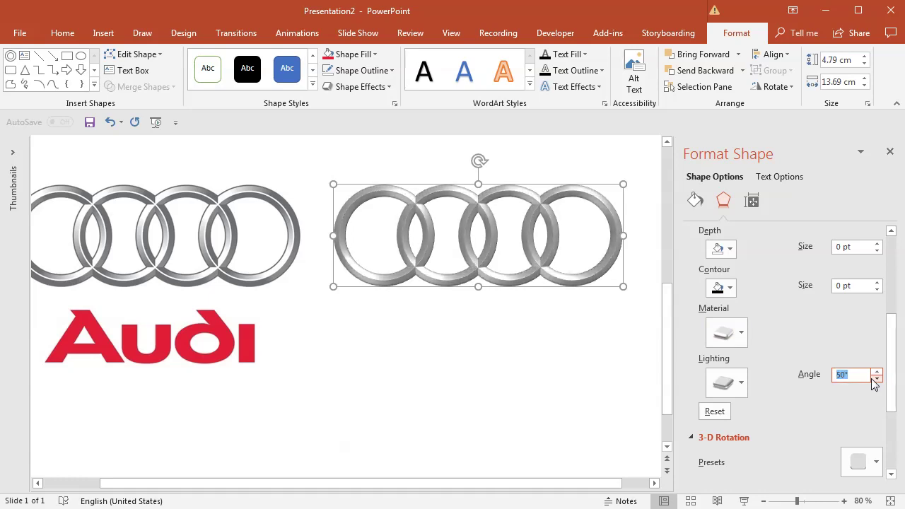
type("36")
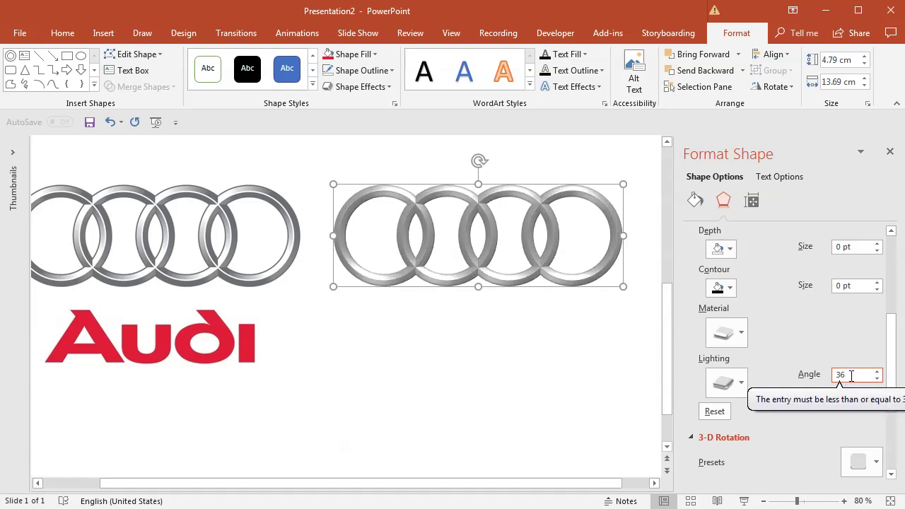
type("0340")
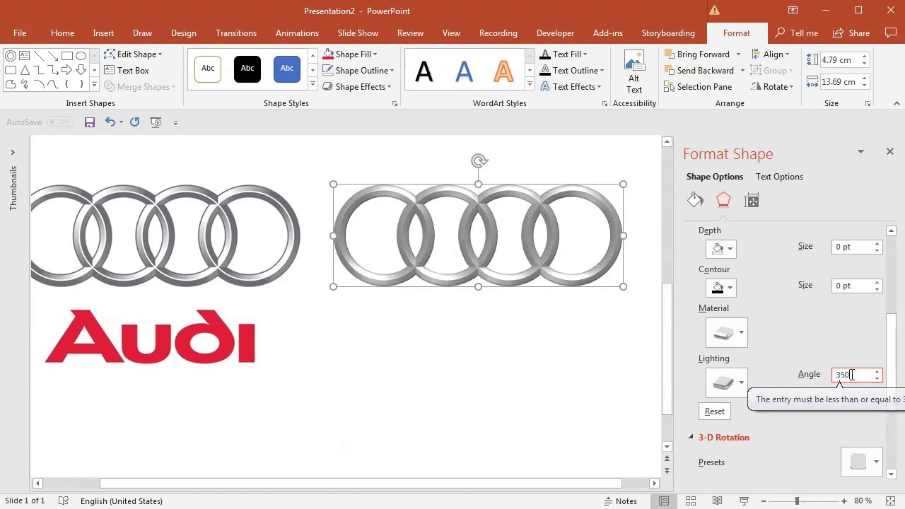
key("Return")
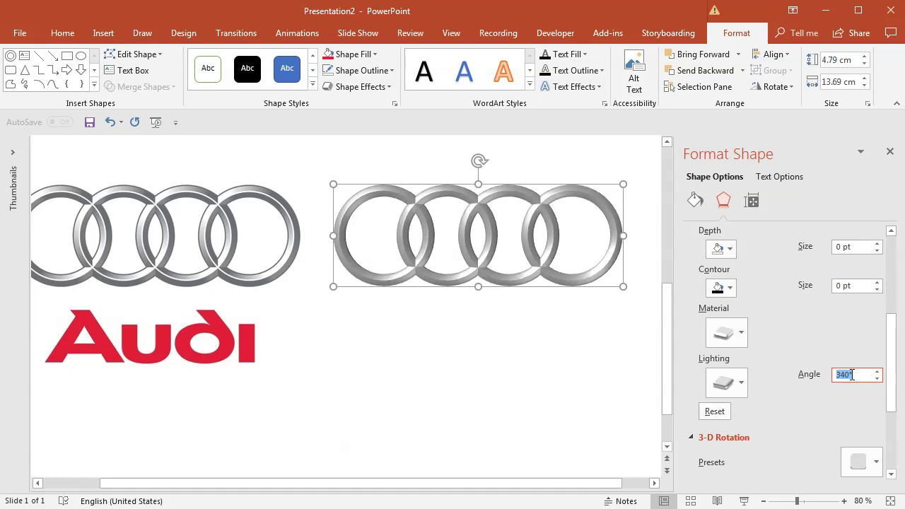
key("Down")
left_click(825, 285)
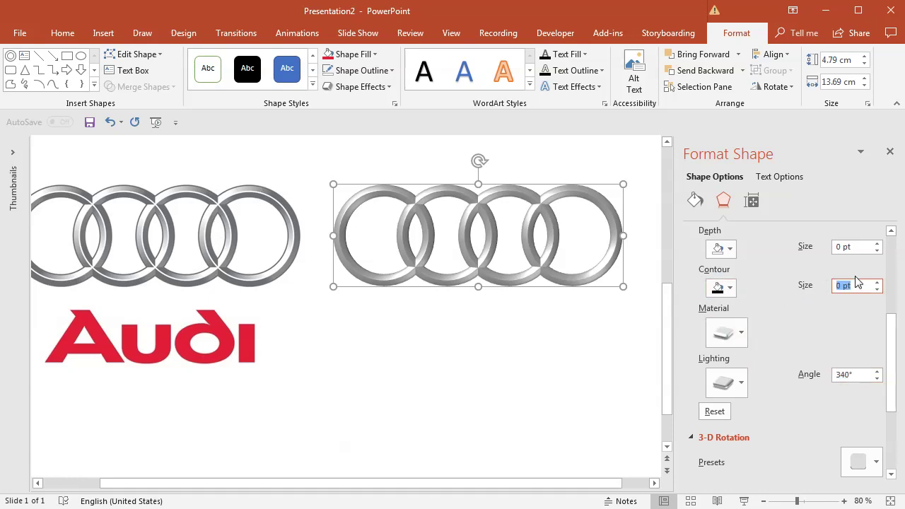
Give the rings a 2 pt contour, trying several greys before settling on a lighter grey
type("2")
key("Return")
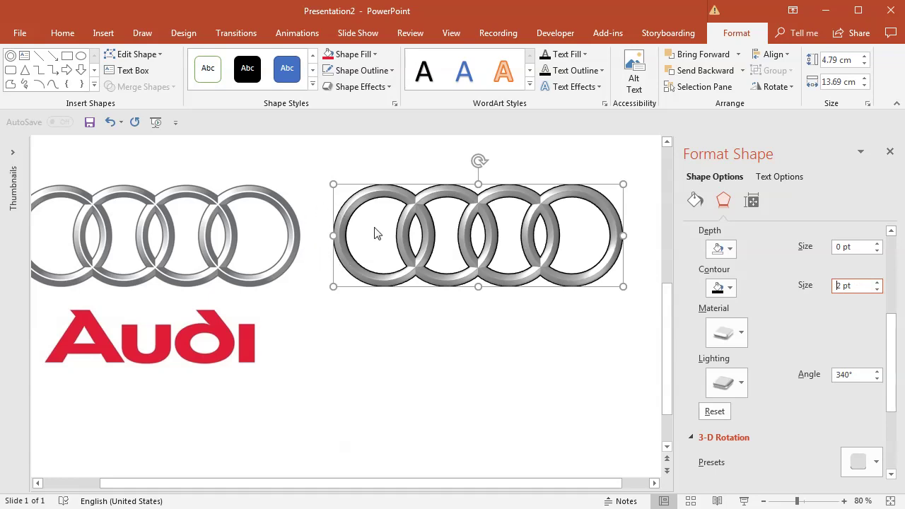
left_click(729, 287)
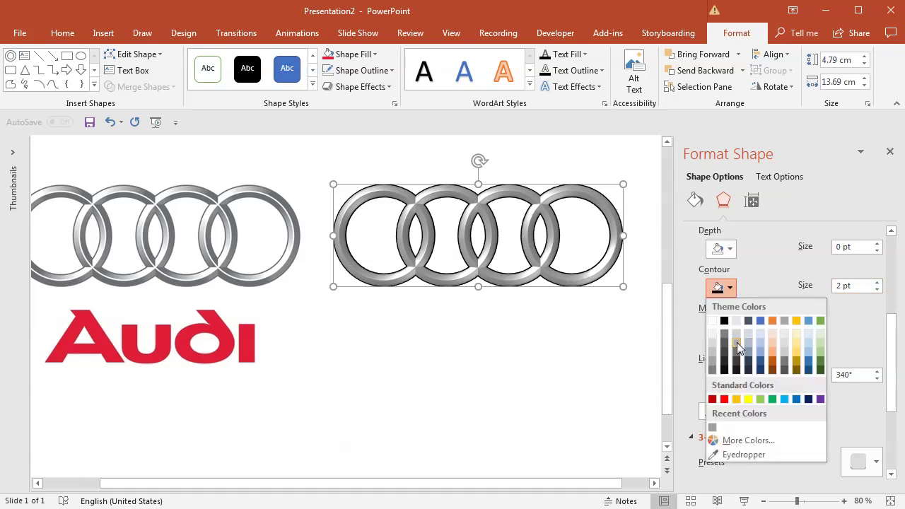
left_click(736, 343)
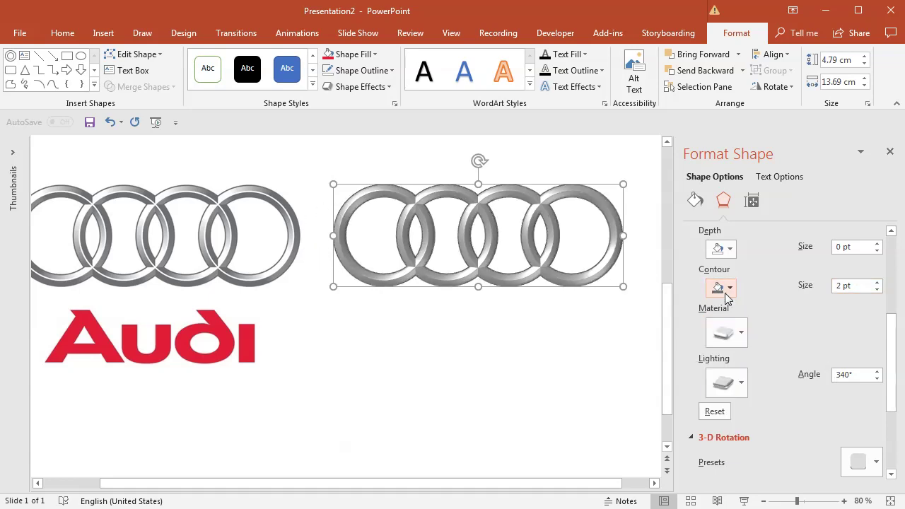
left_click(730, 288)
left_click(738, 361)
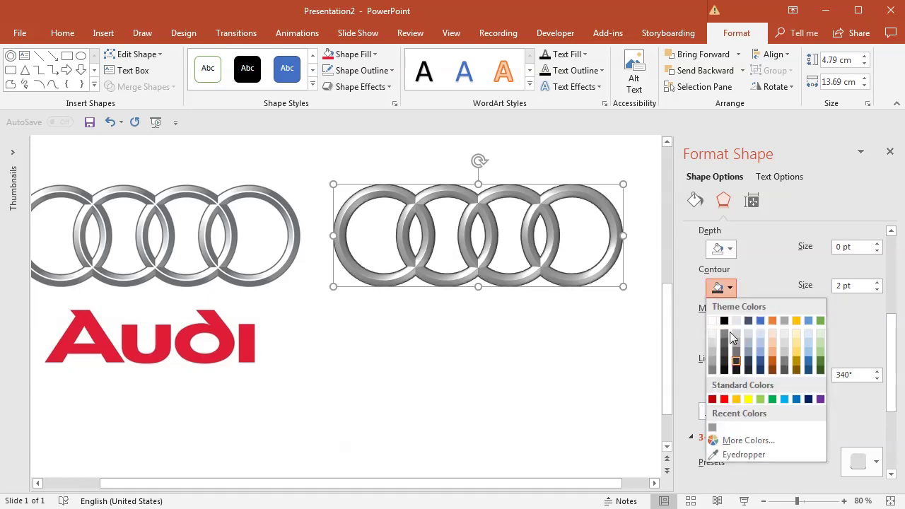
left_click(726, 335)
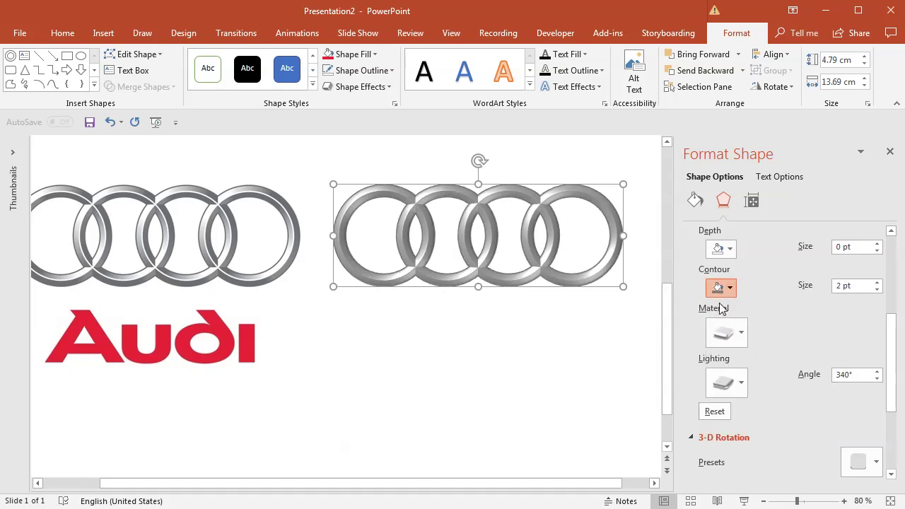
left_click(721, 290)
left_click(726, 354)
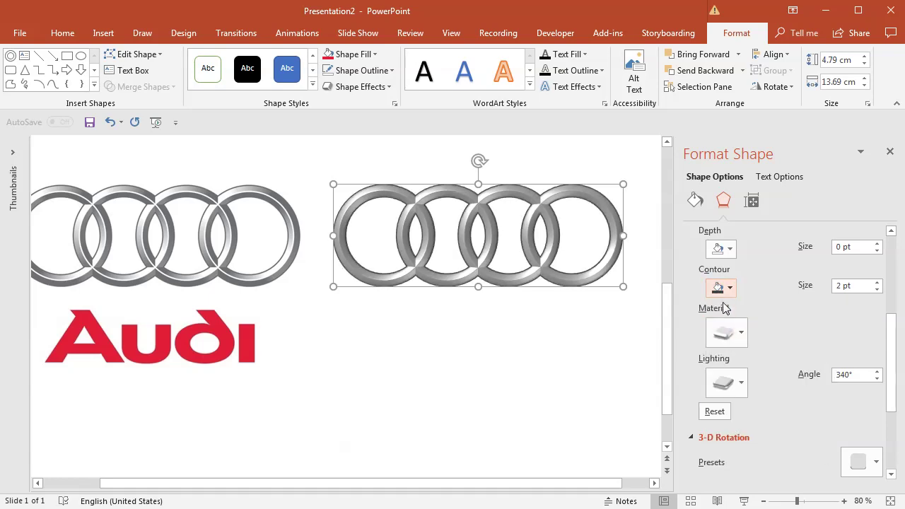
left_click(721, 288)
left_click(723, 339)
left_click_drag(799, 502, 807, 502)
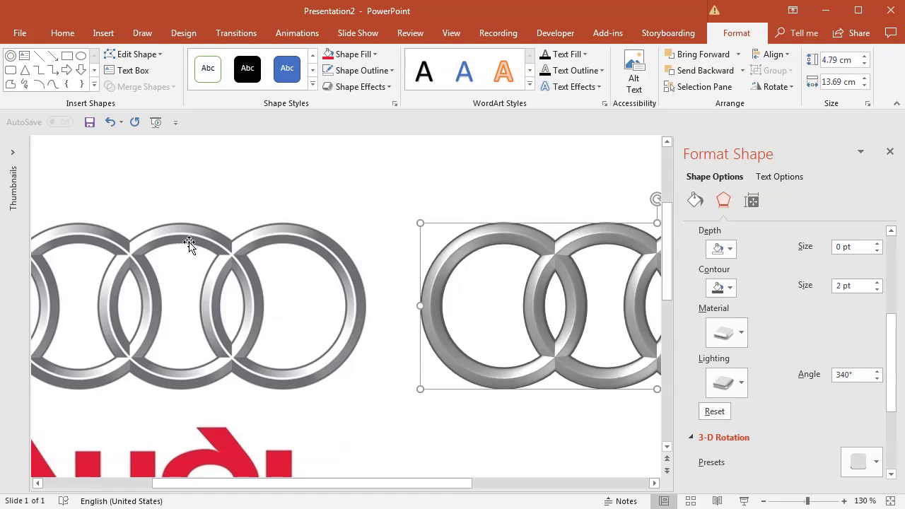
left_click_drag(393, 484, 467, 490)
Draw an oval circle over the first recreated ring and nudge it into alignment
left_click(103, 33)
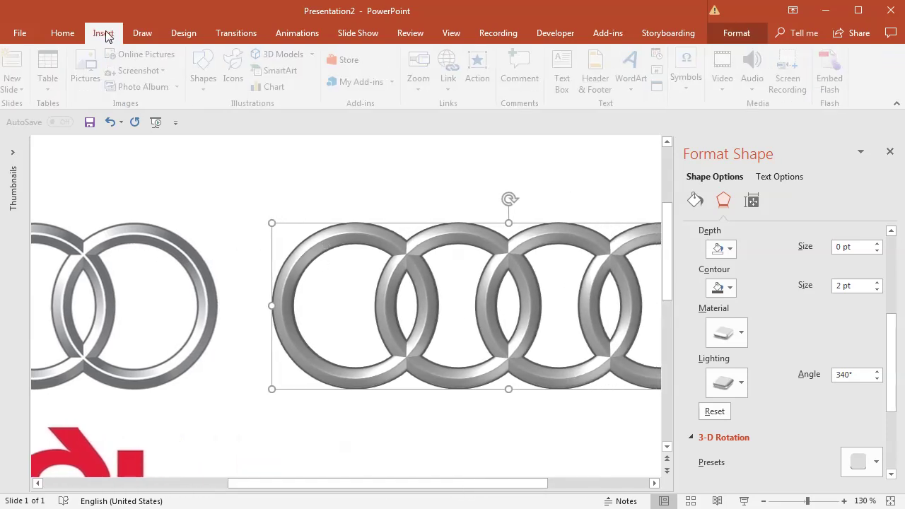
left_click(208, 71)
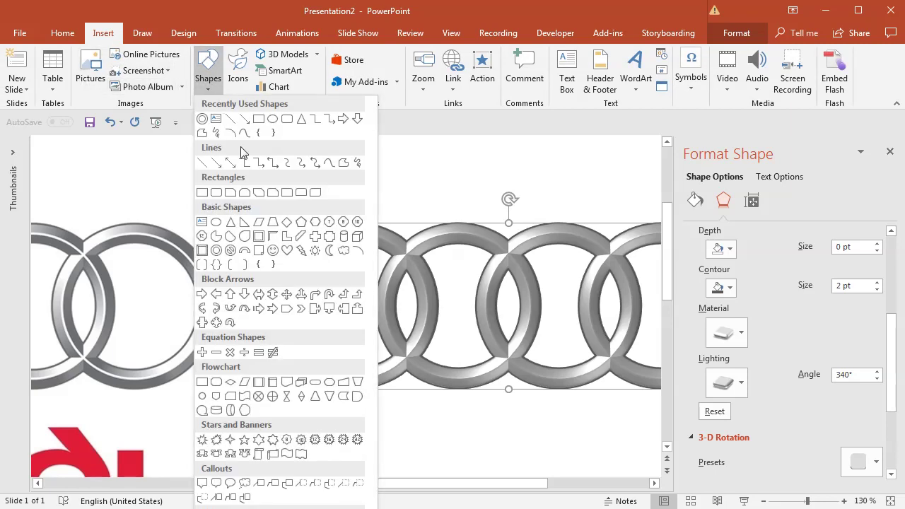
left_click(273, 117)
left_click_drag(287, 231, 431, 354)
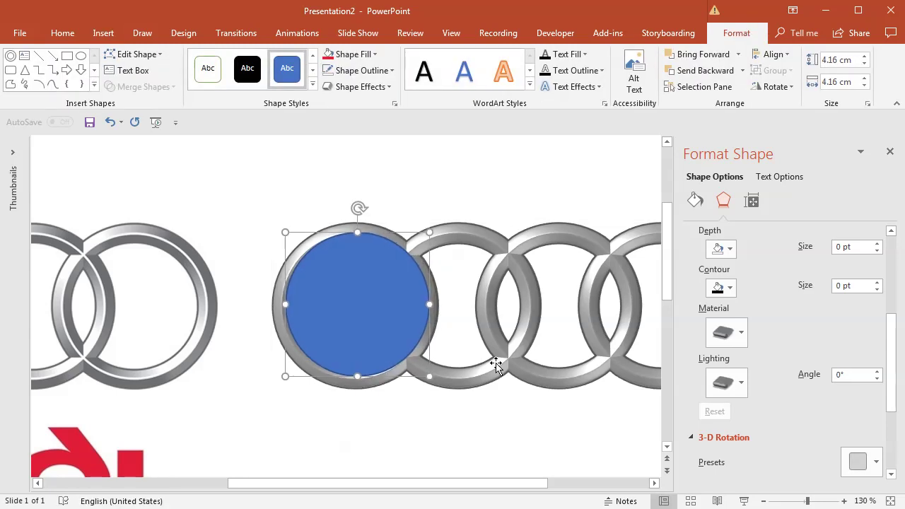
key("Left")
key("Left")
key("Down")
key("Down")
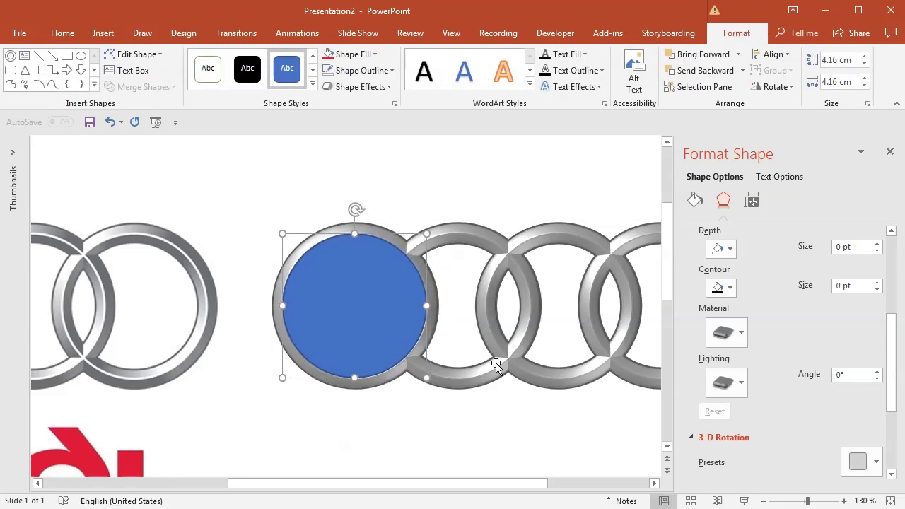
Make the circle unfilled with a 1.25 pt white outline and resize it to the ring's highlight
left_click(354, 54)
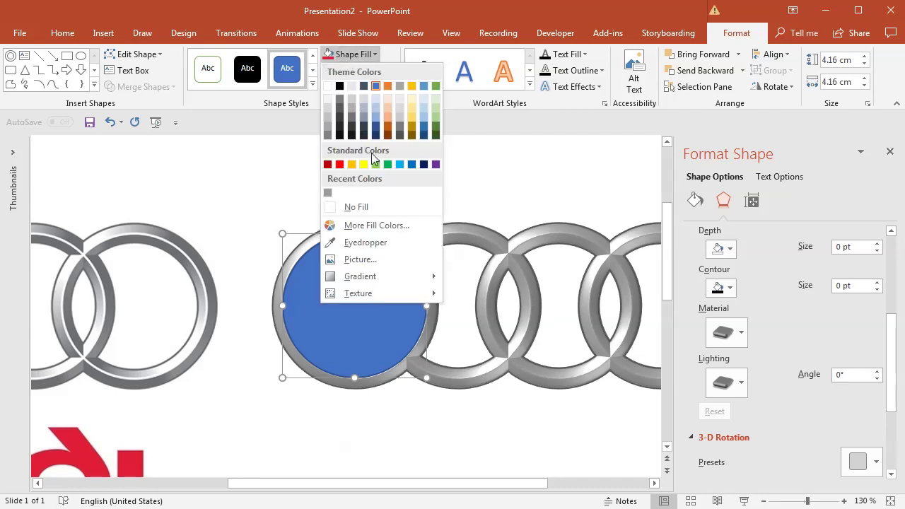
left_click(358, 205)
left_click(354, 72)
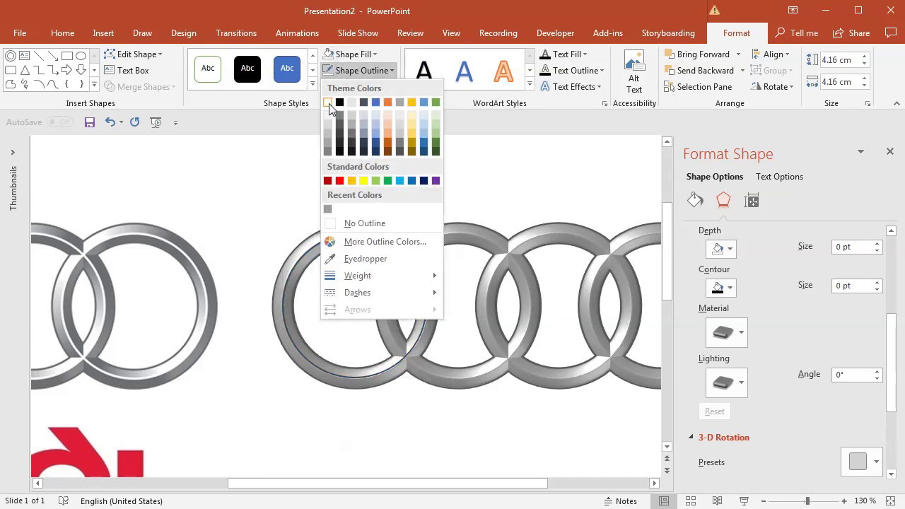
left_click(332, 94)
left_click(695, 201)
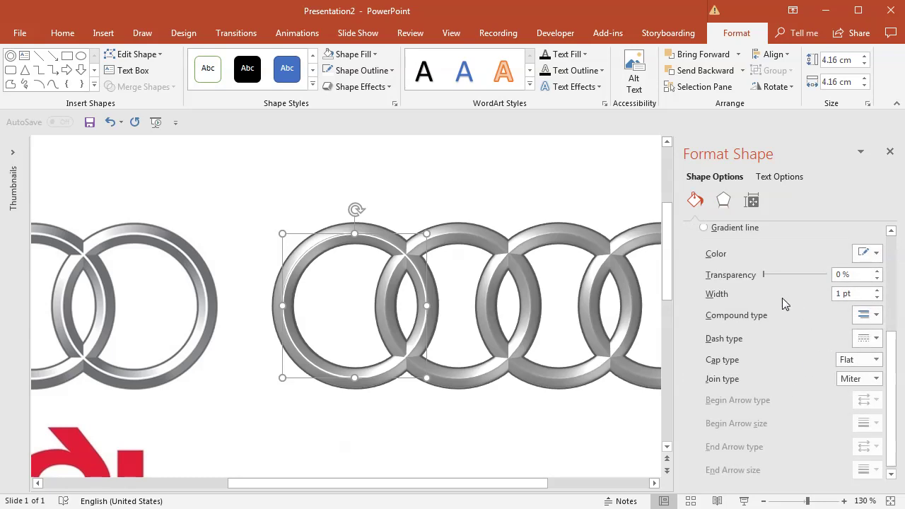
left_click(878, 290)
left_click_drag(807, 501, 828, 501)
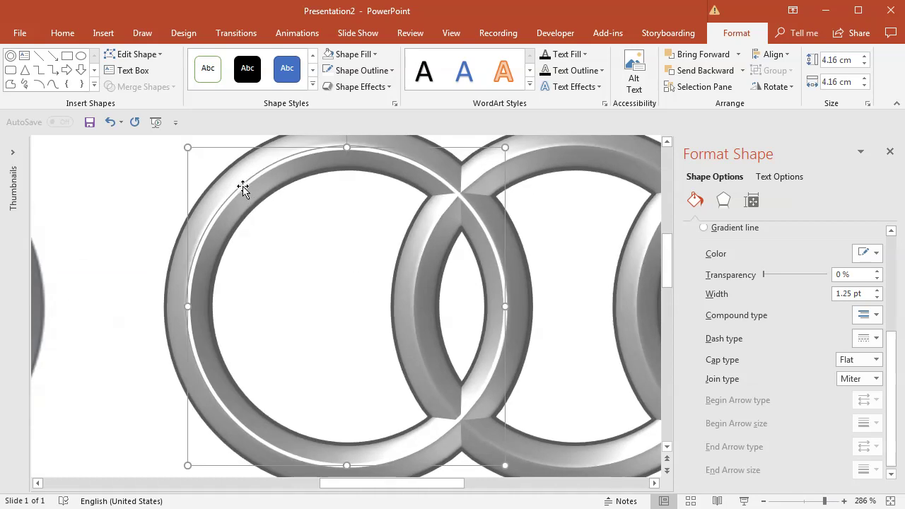
left_click_drag(182, 144, 182, 142)
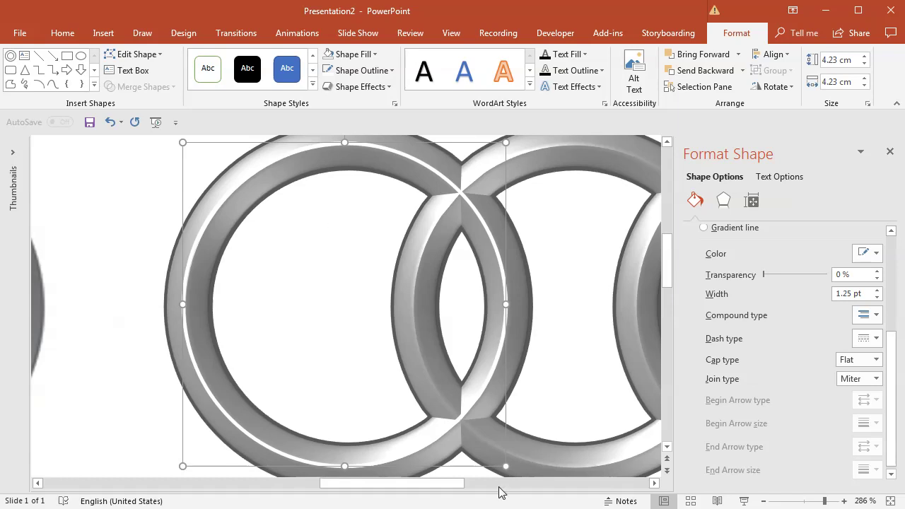
Copy the white outline circle onto the second, third and fourth rings, then zoom out
left_click_drag(436, 485, 501, 486)
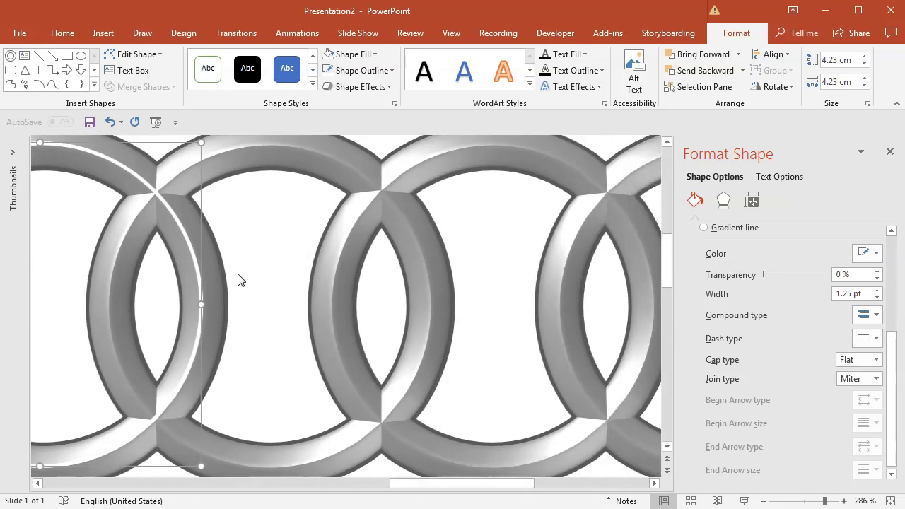
left_click_drag(121, 165, 353, 202)
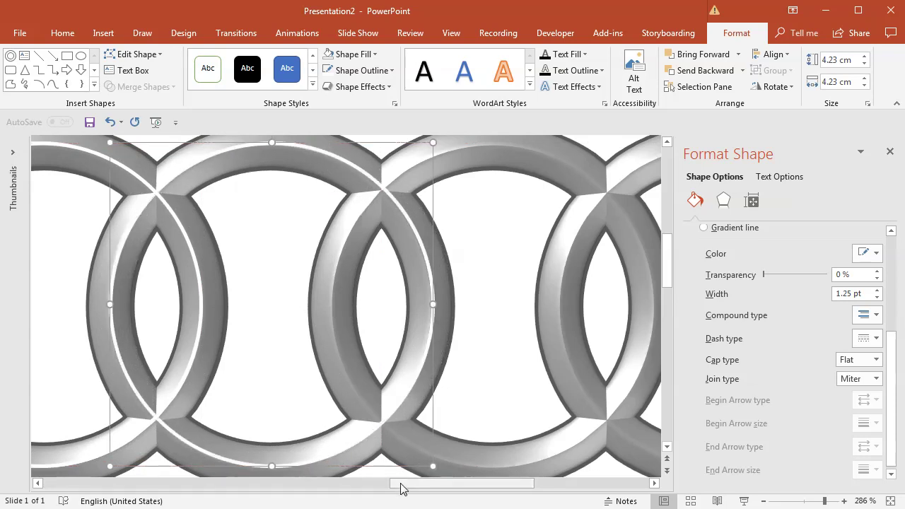
left_click_drag(401, 488, 450, 486)
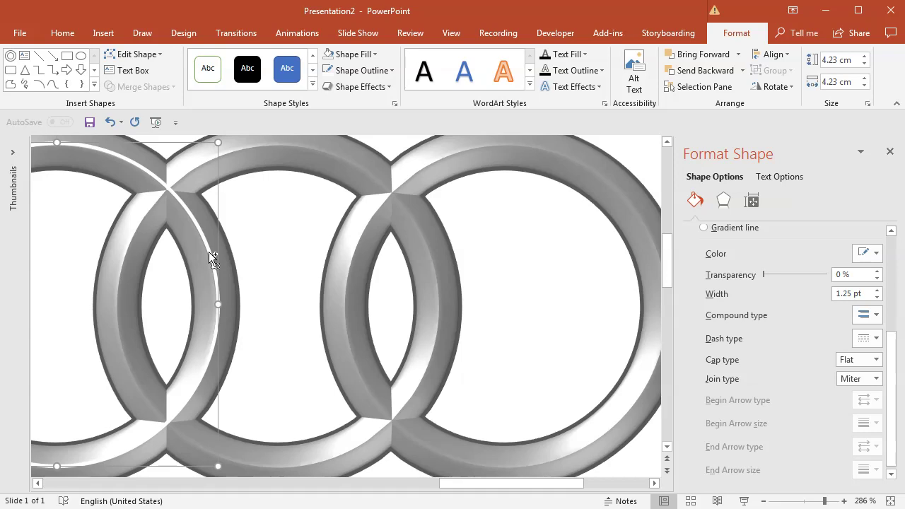
left_click_drag(208, 252, 428, 273)
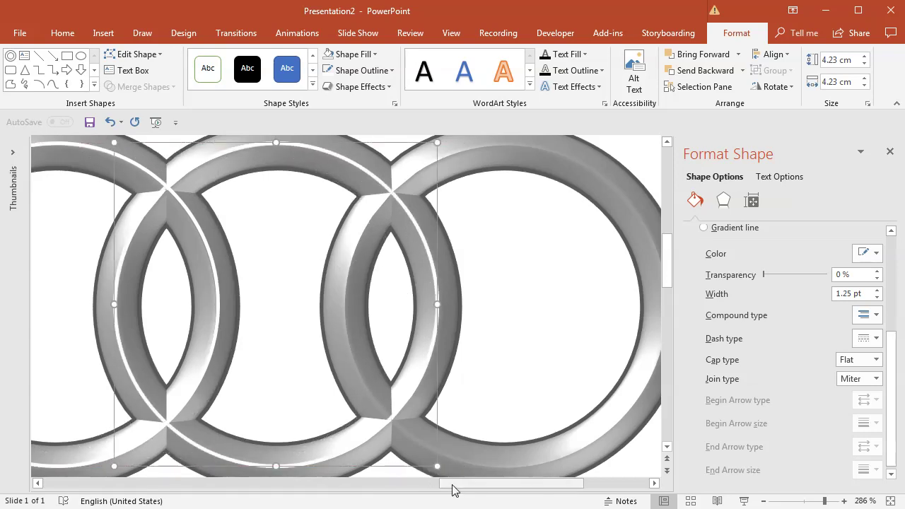
left_click_drag(453, 488, 491, 487)
left_click_drag(261, 238, 490, 263)
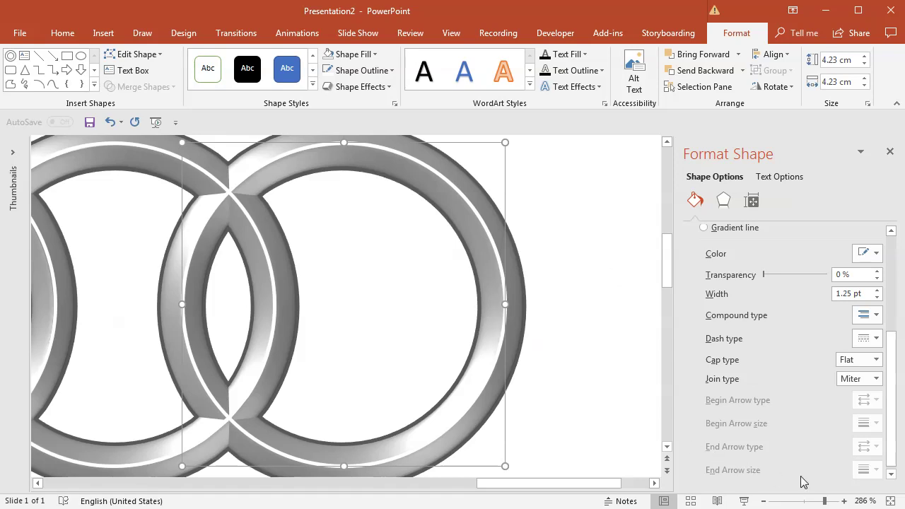
left_click(804, 501)
left_click(533, 434)
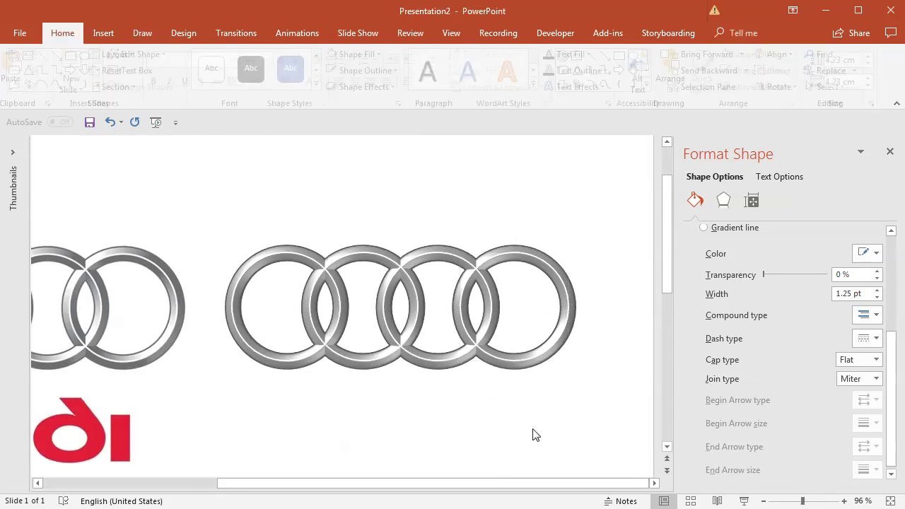
left_click_drag(670, 294, 669, 318)
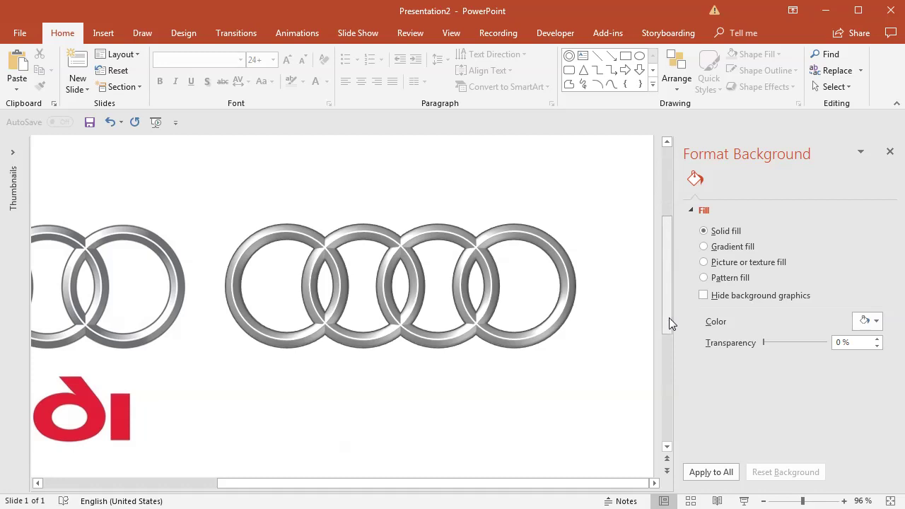
left_click_drag(493, 487, 426, 485)
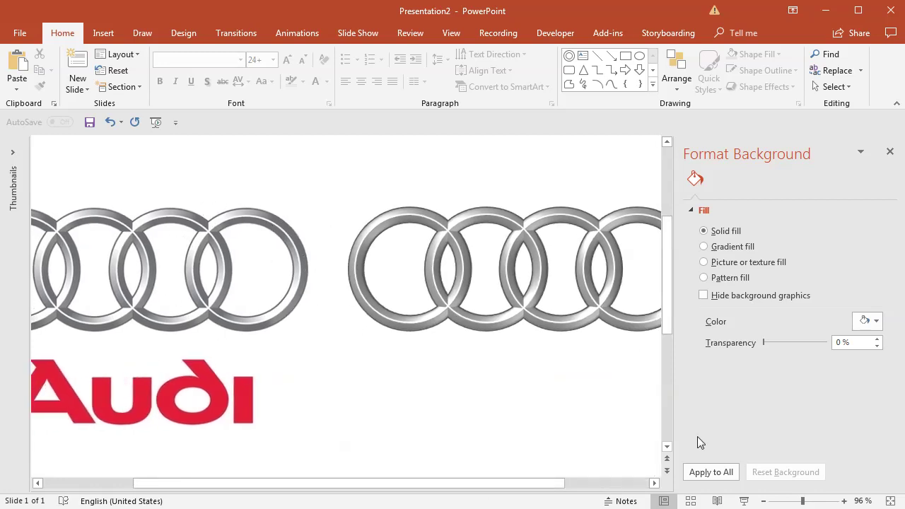
left_click(794, 501)
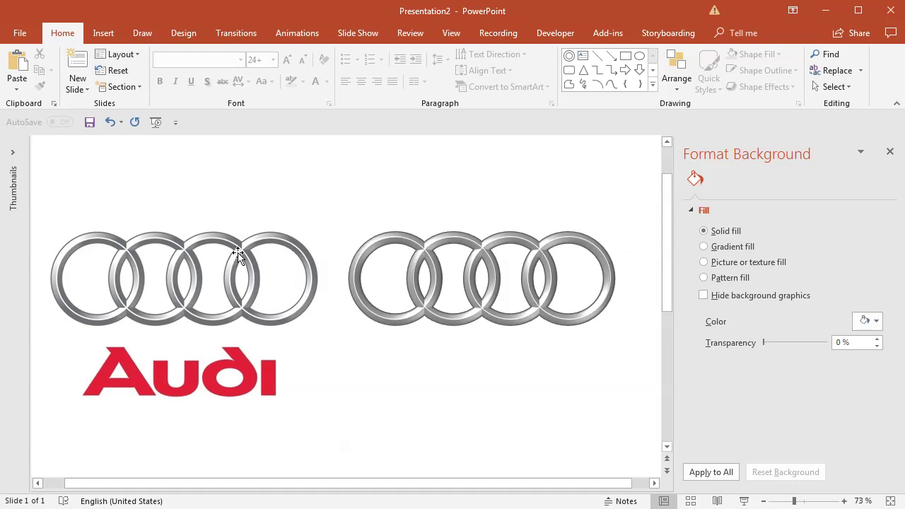
left_click(805, 501)
left_click_drag(499, 486, 573, 488)
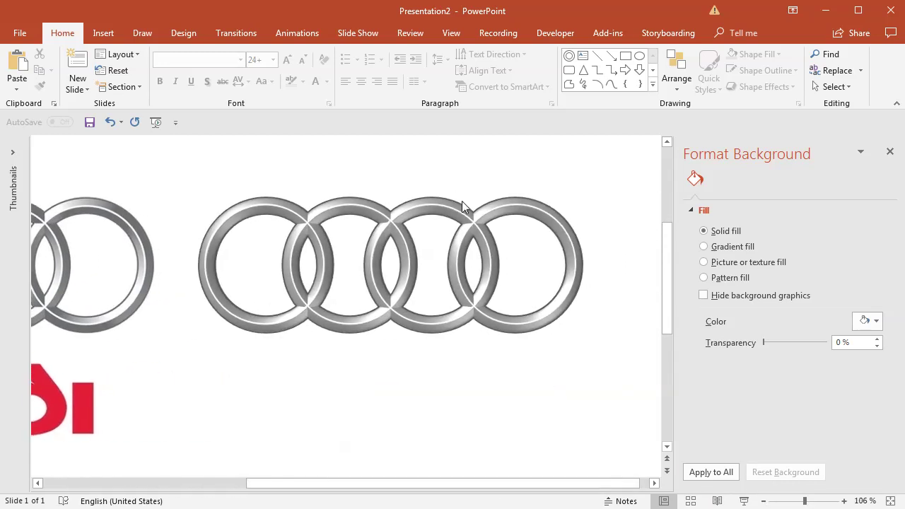
left_click(491, 205)
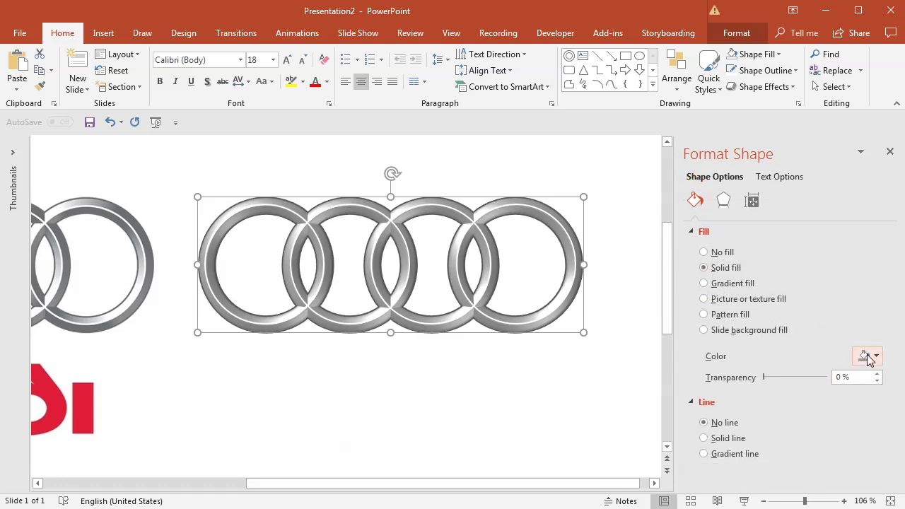
left_click(869, 357)
left_click(884, 507)
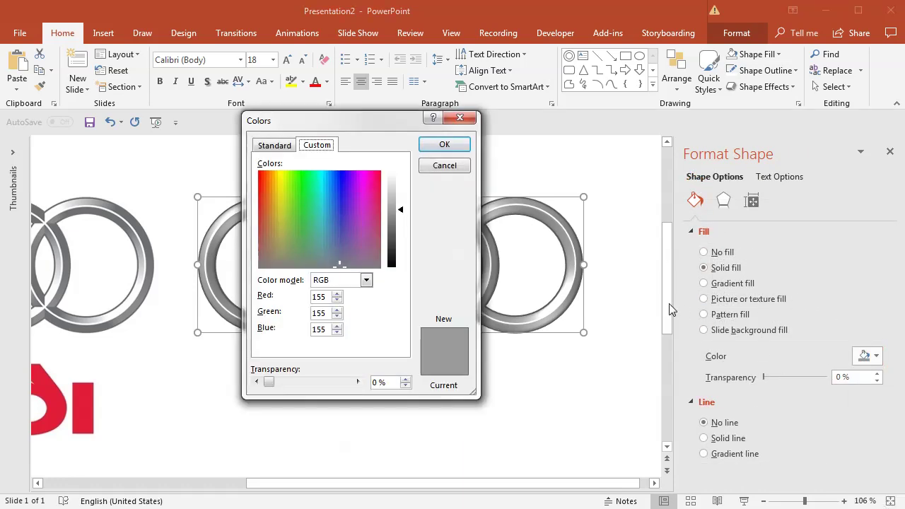
left_click_drag(366, 124, 601, 125)
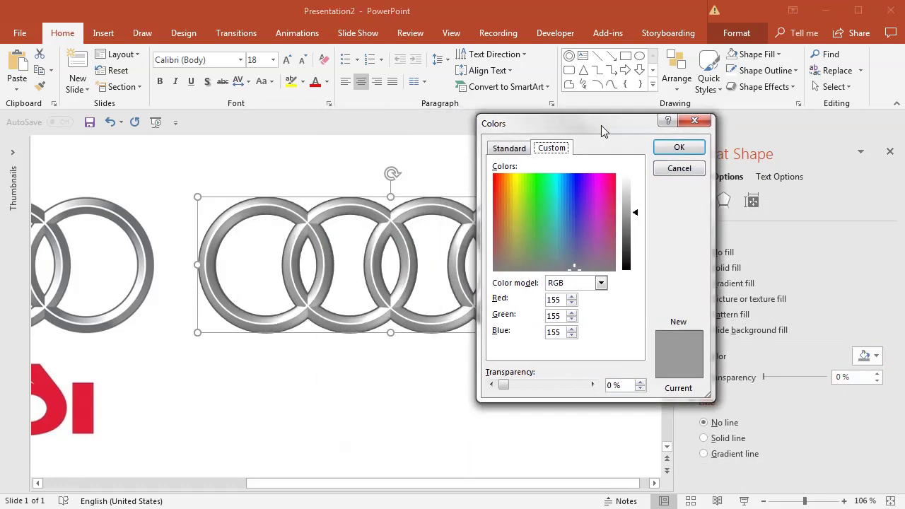
left_click(571, 224)
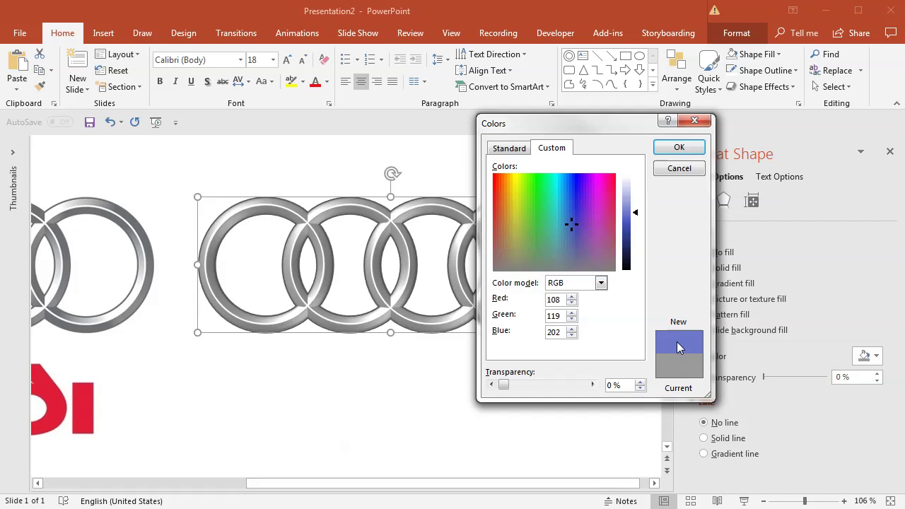
left_click(663, 172)
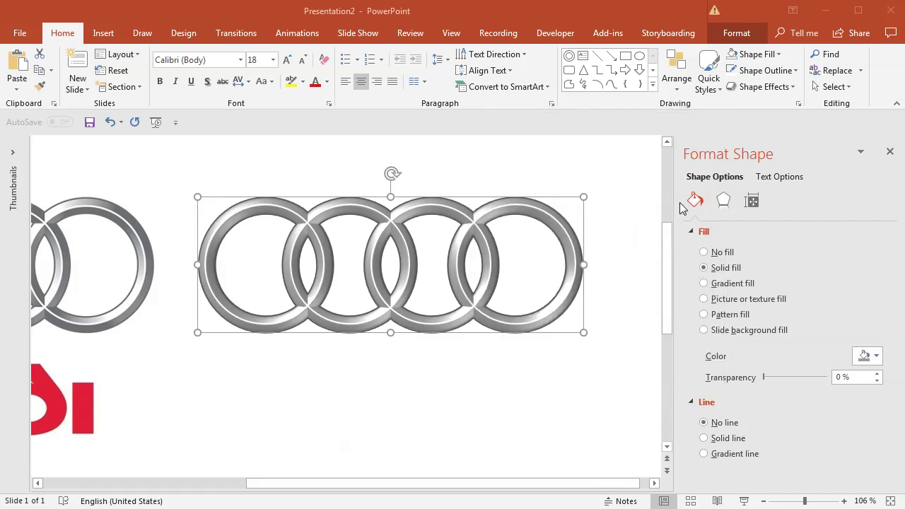
left_click(865, 356)
left_click(879, 506)
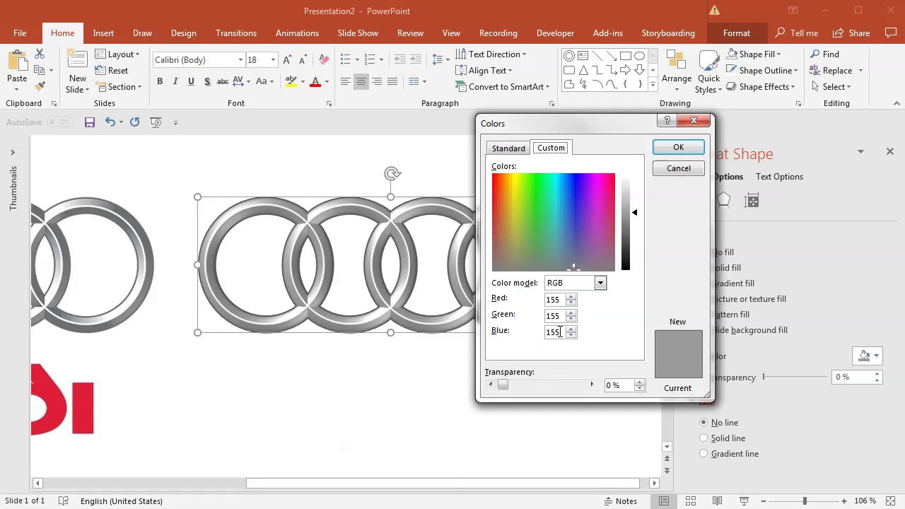
left_click(560, 331)
left_click(675, 167)
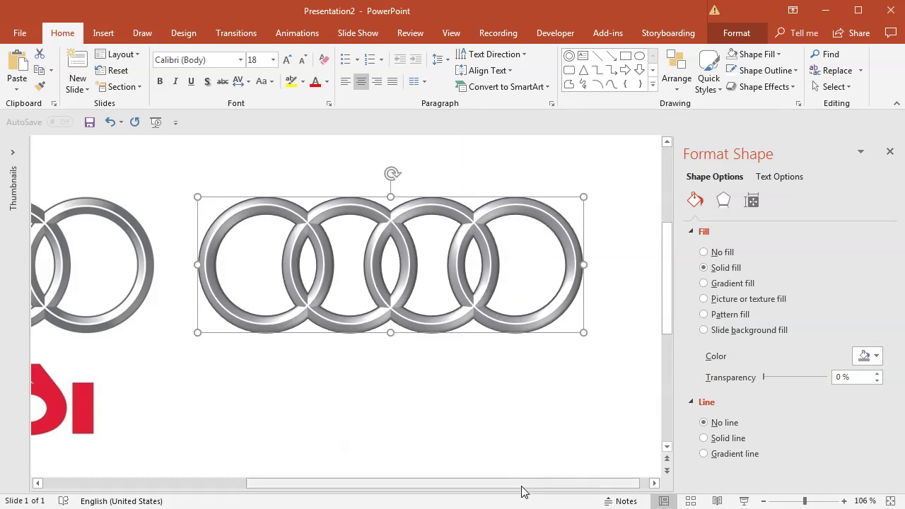
left_click(796, 503)
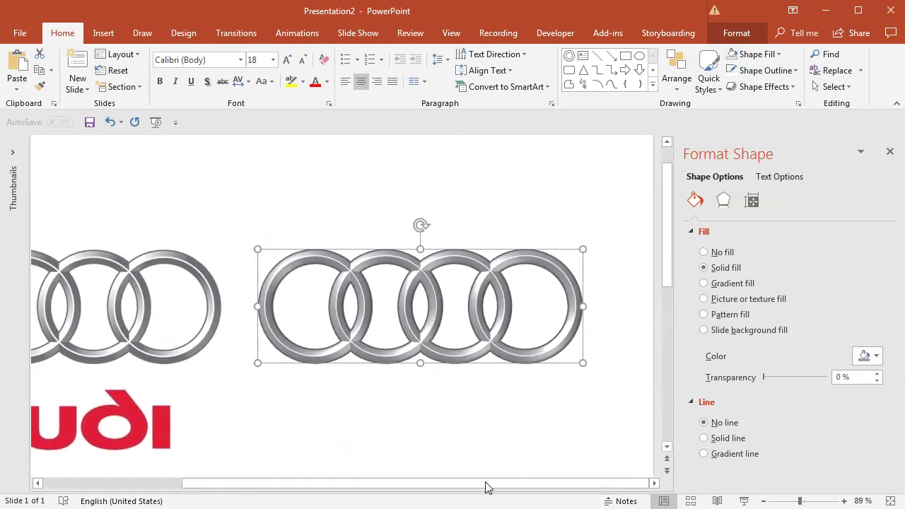
Compare the original and recreated logos by selecting each one, then deselect everything
scroll(341, 488, "left", 3)
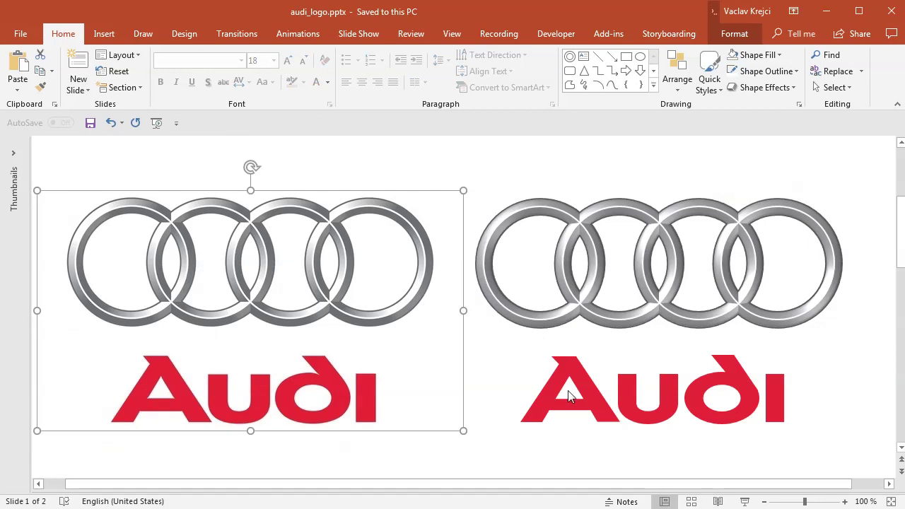
left_click(573, 380)
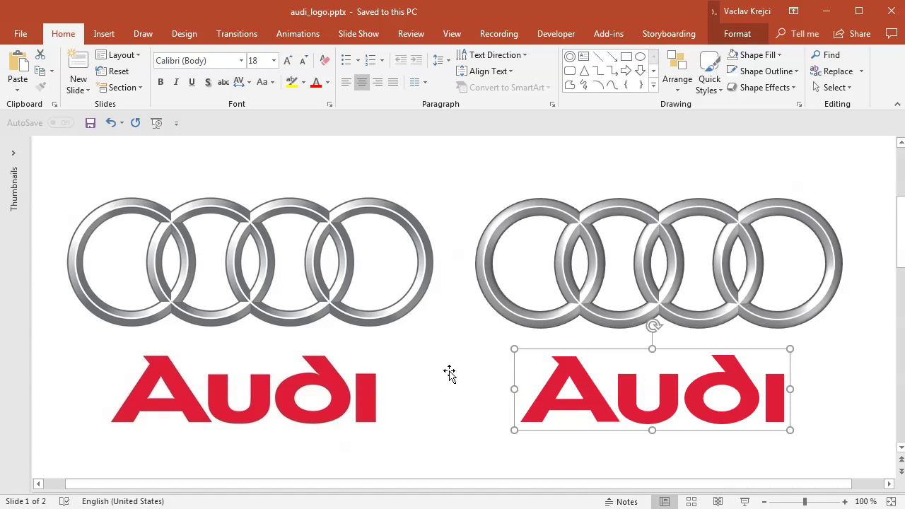
left_click(458, 375)
left_click(529, 403)
left_click(492, 414)
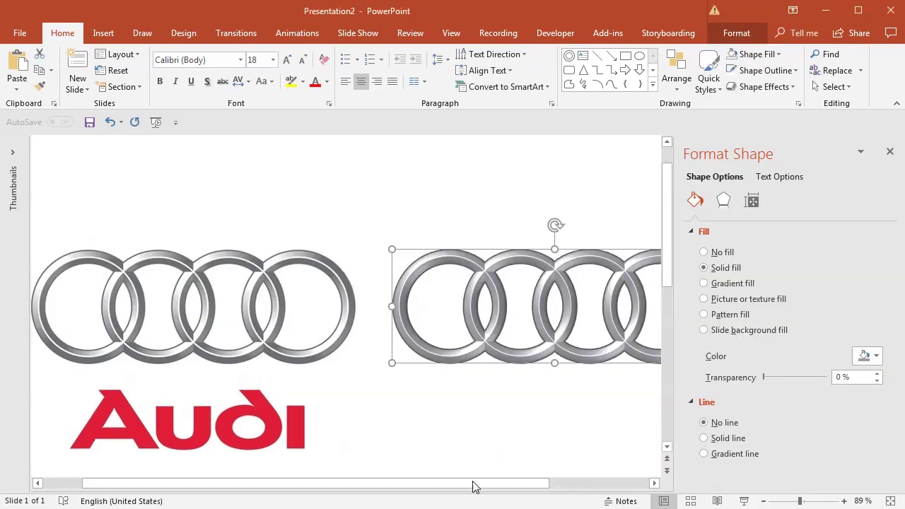
Magnify the original logo picture to 226% until its red Audi lettering fills the view
left_click_drag(475, 485, 360, 489)
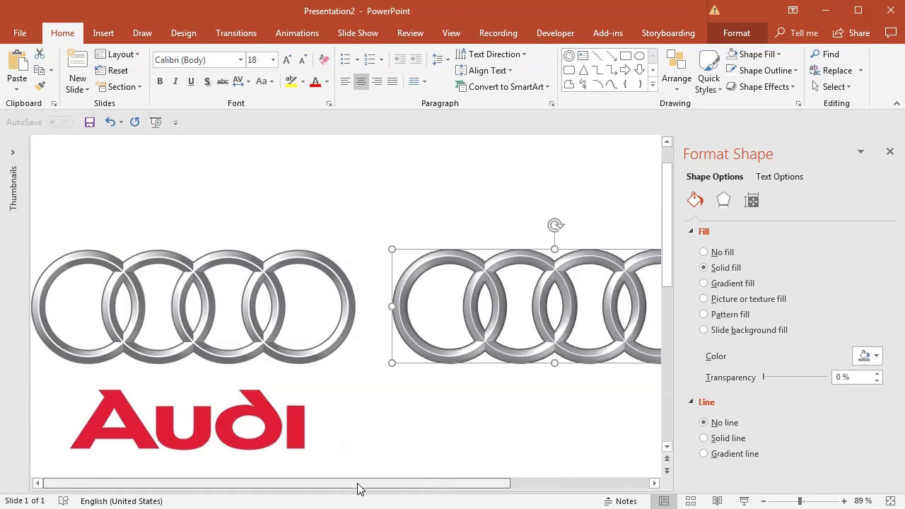
left_click(817, 502)
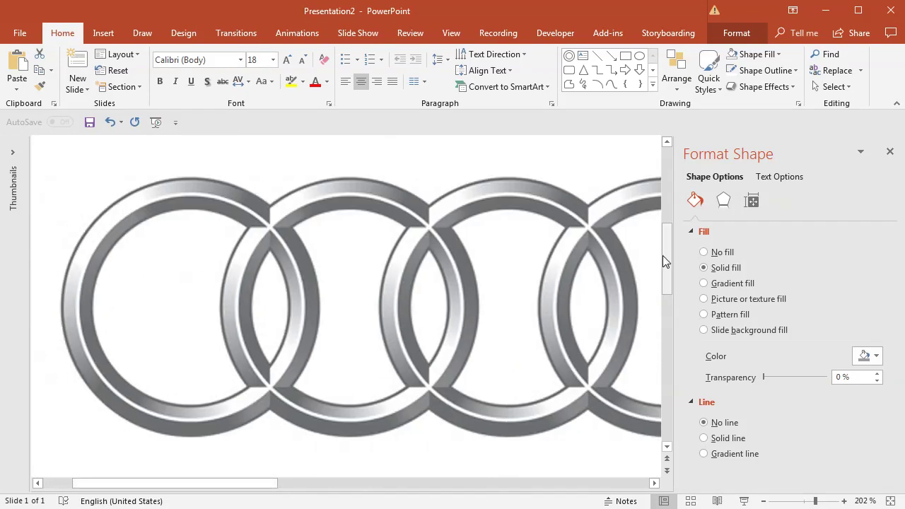
left_click_drag(670, 279, 672, 353)
left_click(819, 502)
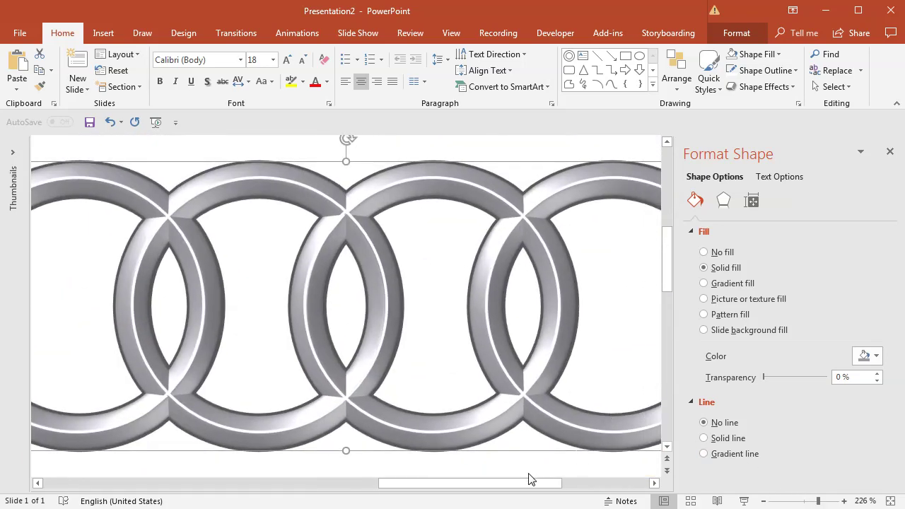
left_click(247, 360)
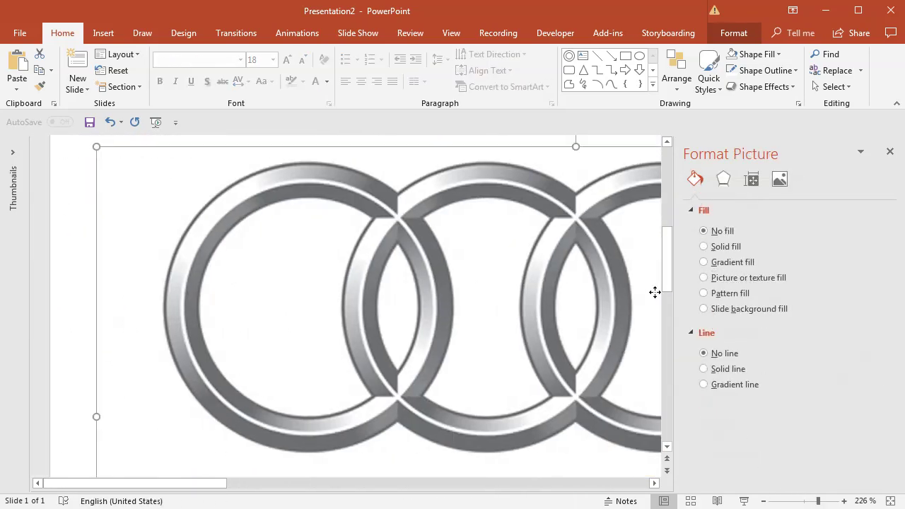
left_click_drag(671, 276, 671, 354)
Trace the outer outline of the red letter A as a freeform shape
left_click(103, 33)
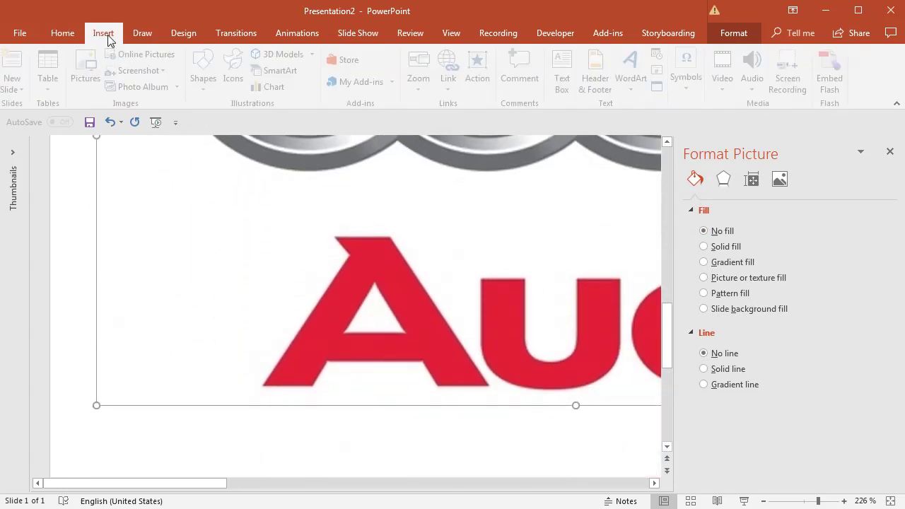
left_click(200, 88)
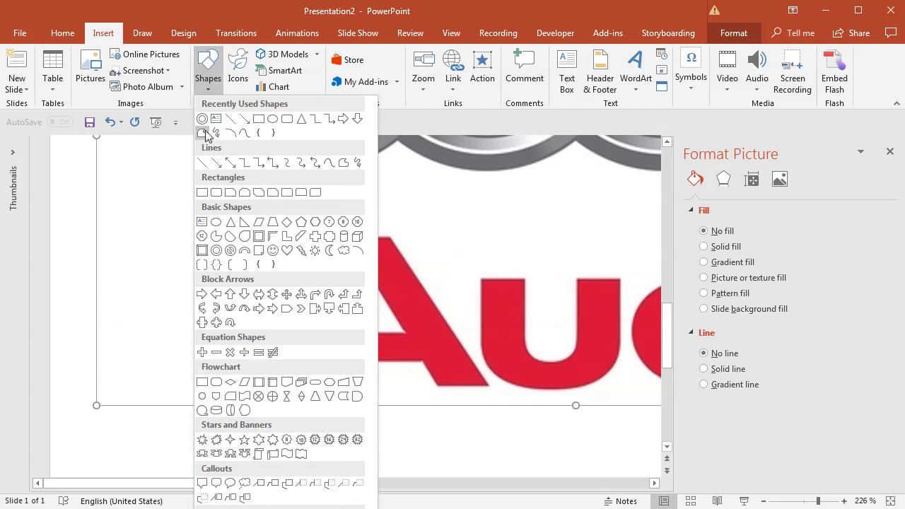
left_click(203, 134)
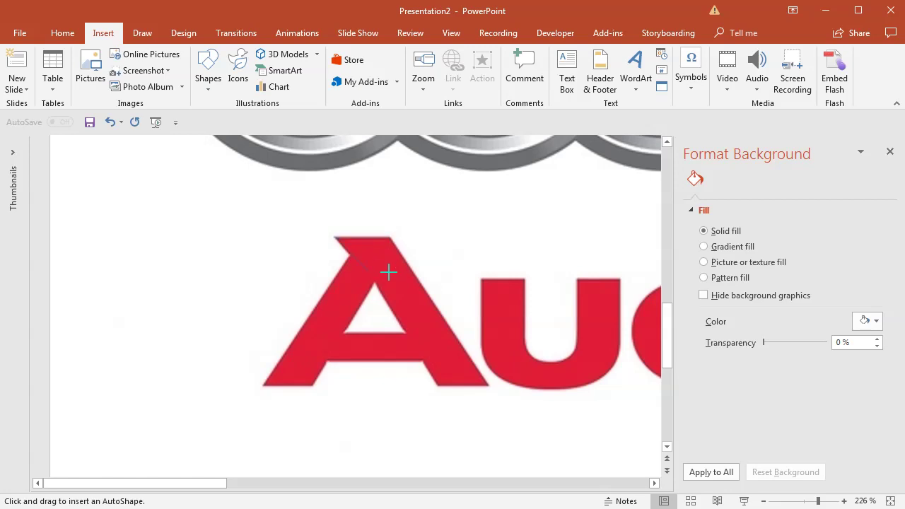
left_click(393, 237)
left_click(423, 362)
left_click(328, 361)
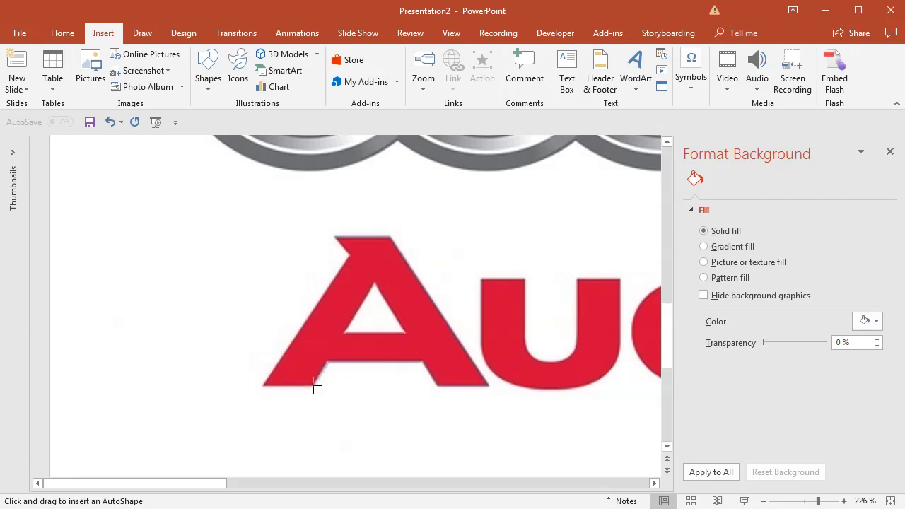
left_click(347, 255)
left_click(336, 238)
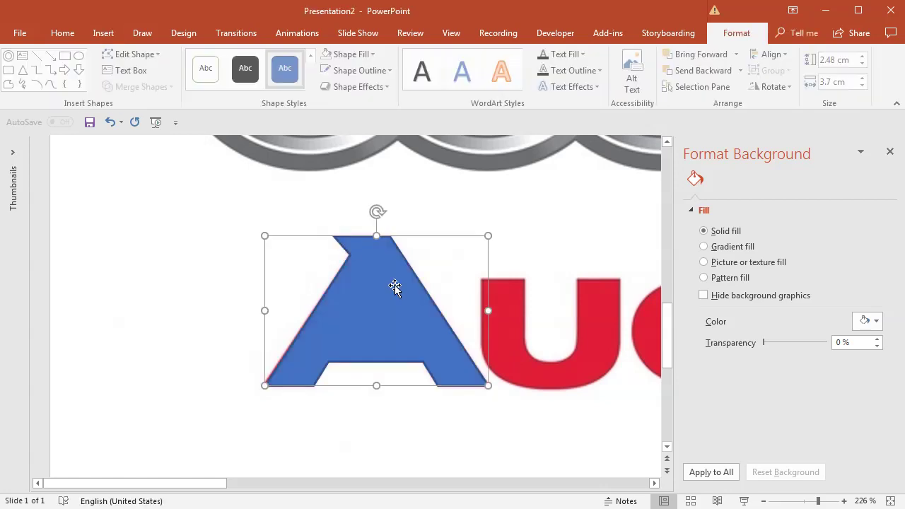
Hide the traced A shape, Freeform: Shape 19, in the Selection Pane
left_click(62, 33)
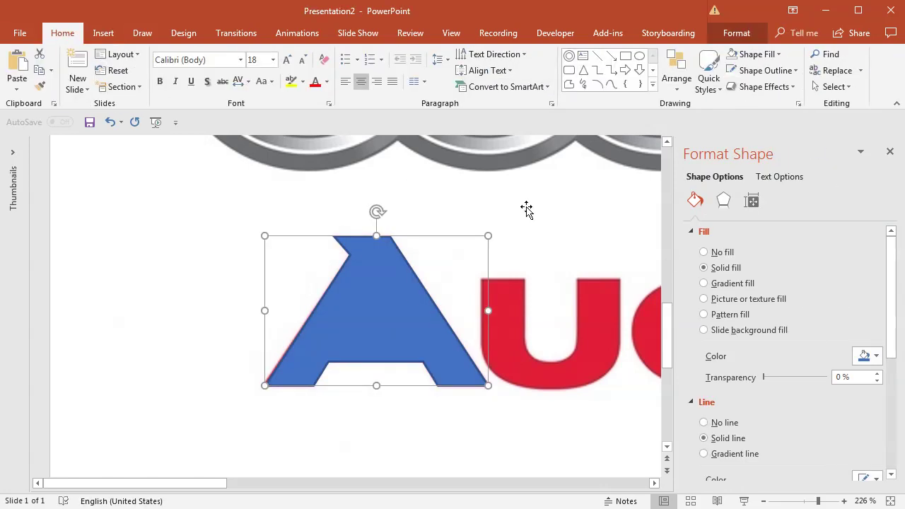
left_click(832, 87)
left_click(841, 144)
left_click(889, 203)
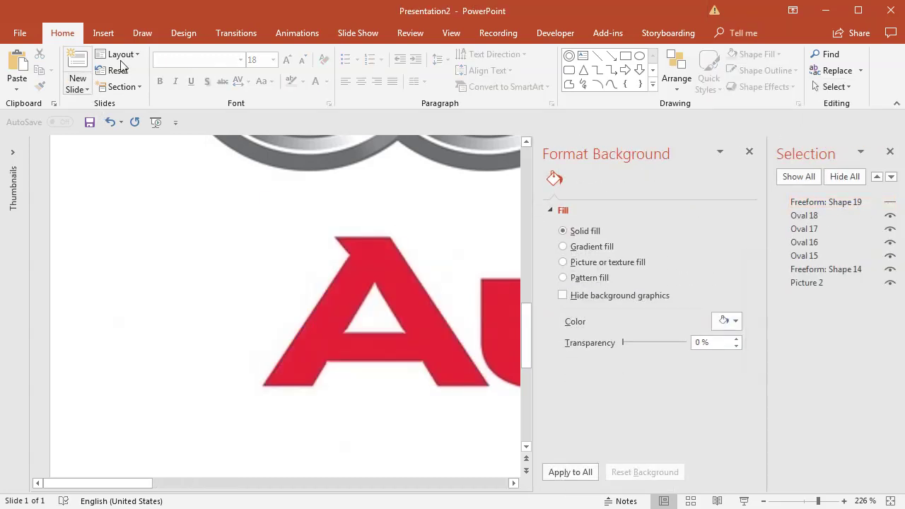
Draw a freeform triangle over the A's inner triangular counter
left_click(104, 33)
left_click(208, 76)
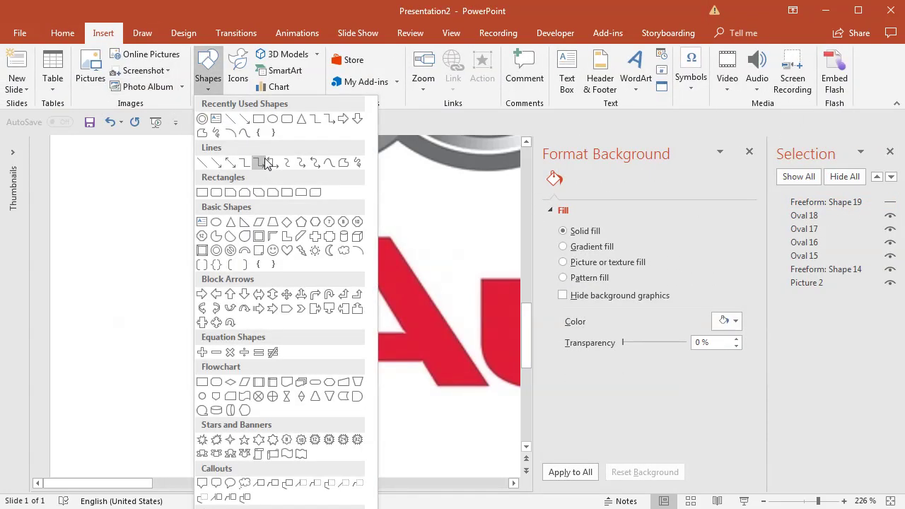
left_click(203, 132)
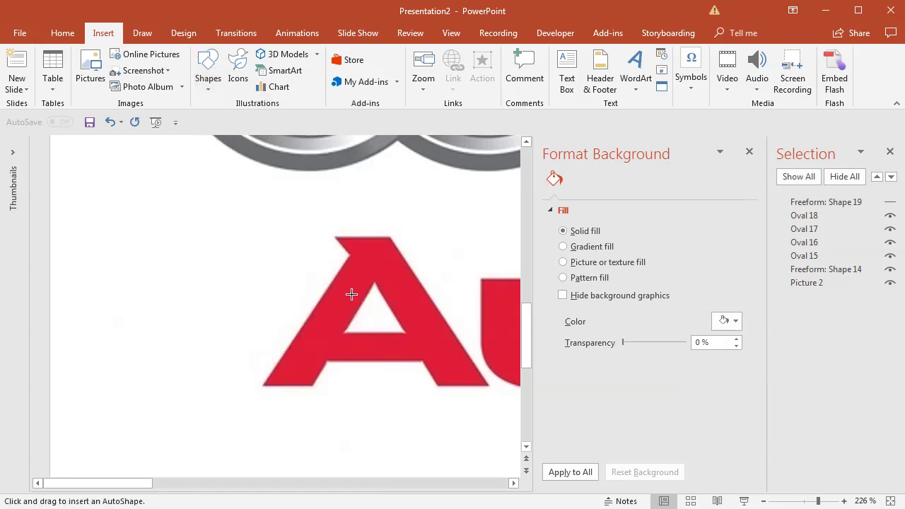
left_click(406, 332)
left_click(344, 332)
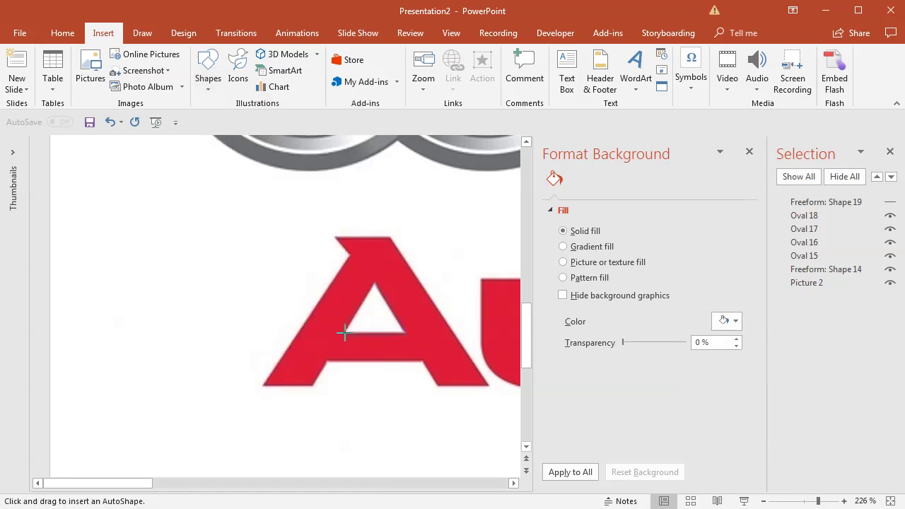
double_click(374, 283)
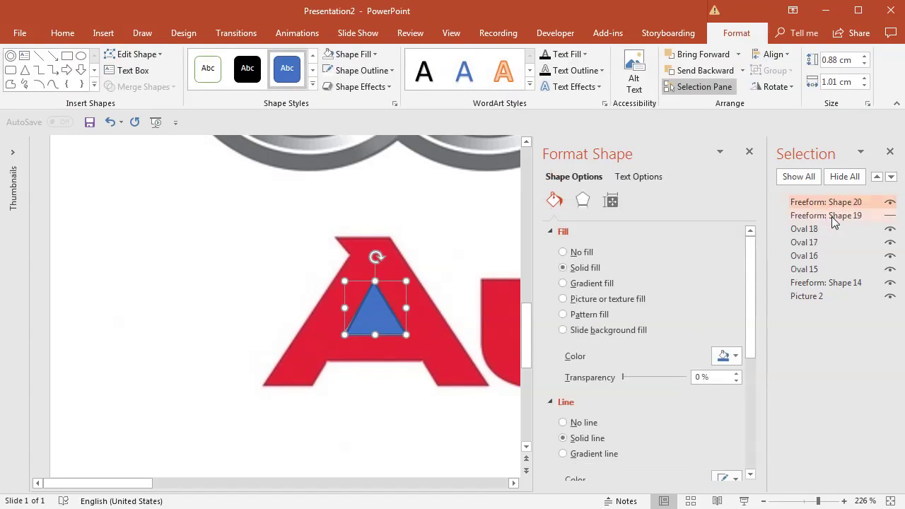
Subtract the triangle from the traced A, producing Freeform: Shape 21 with its hole
left_click(832, 217, "ctrl")
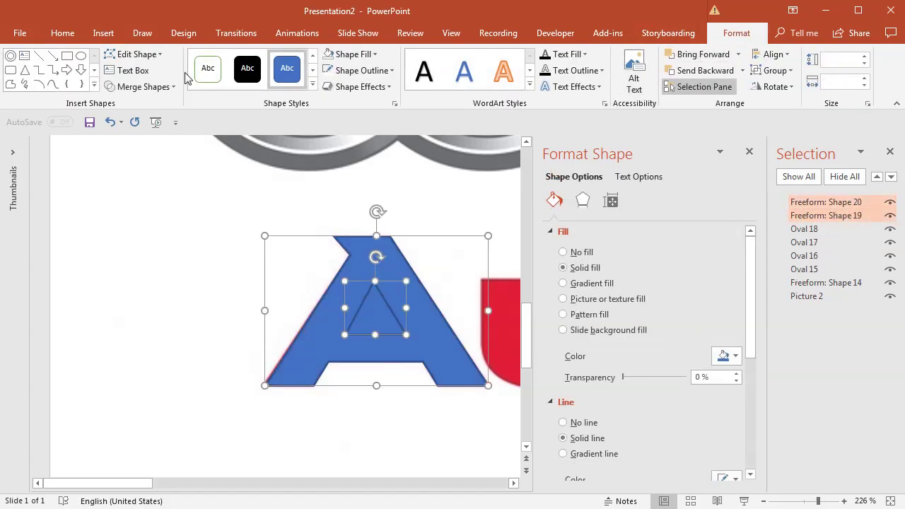
left_click(140, 86)
left_click(138, 173)
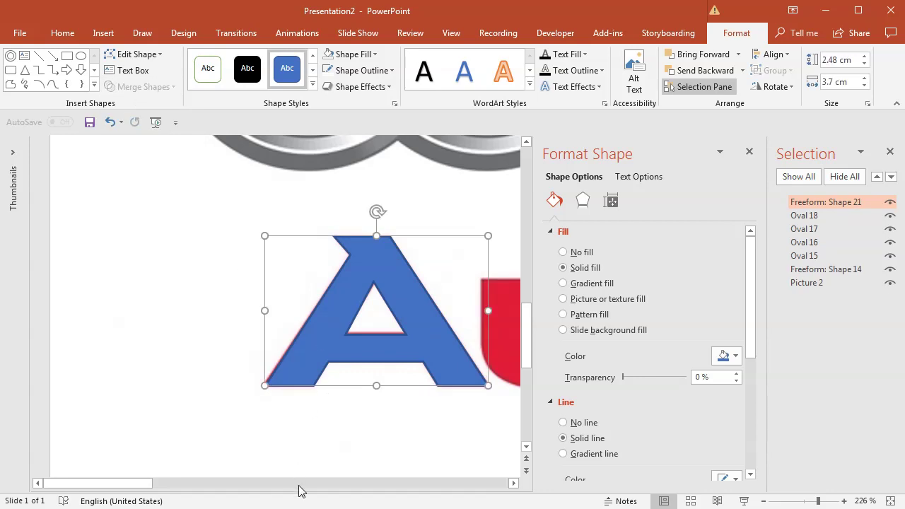
left_click_drag(141, 486, 177, 486)
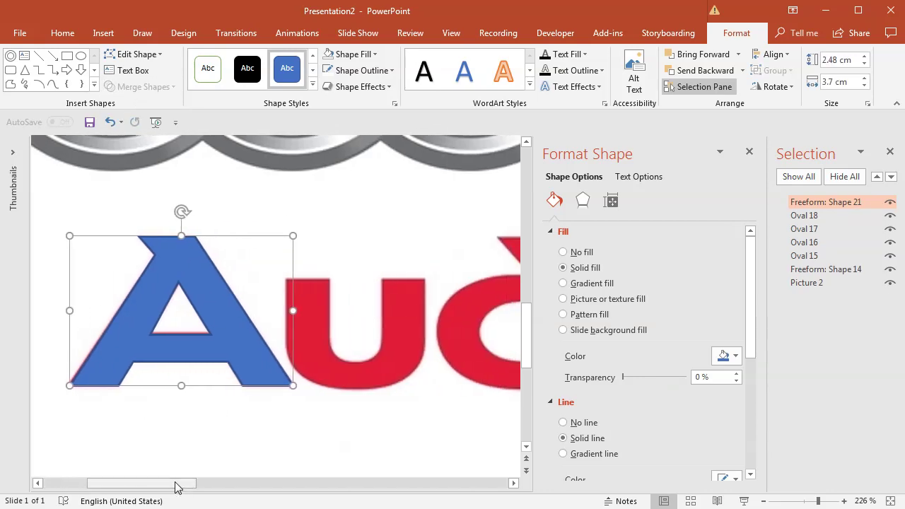
Draw an oval across the U's rounded bottom and, at 274% zoom, a rectangle over its upper half
left_click(81, 55)
left_click_drag(287, 322, 421, 390)
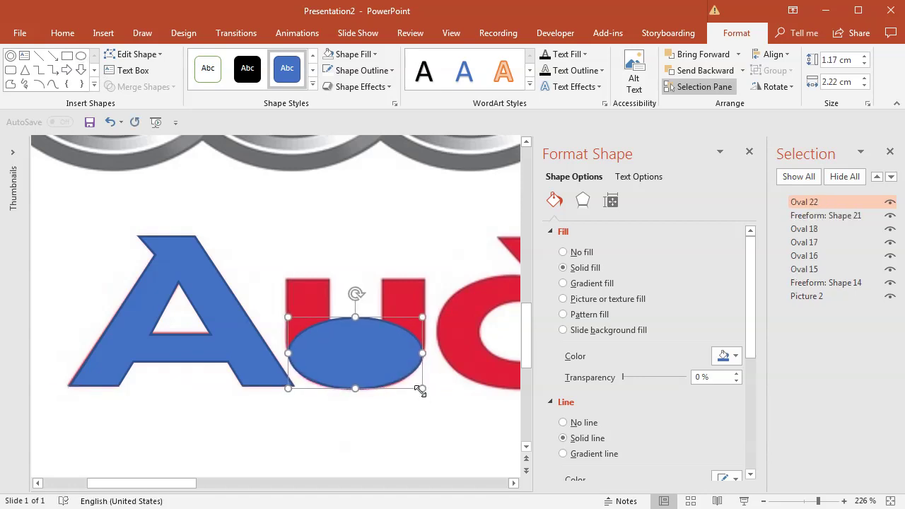
left_click(823, 502)
left_click(66, 55)
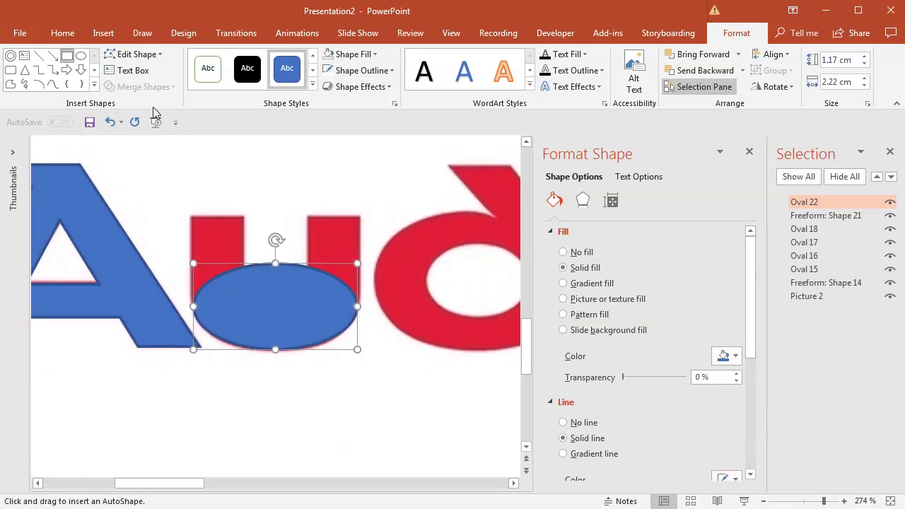
left_click_drag(192, 216, 357, 307)
Union the oval and rectangle into the U body, Freeform: Shape 24, and hide it
left_click(324, 323, "shift")
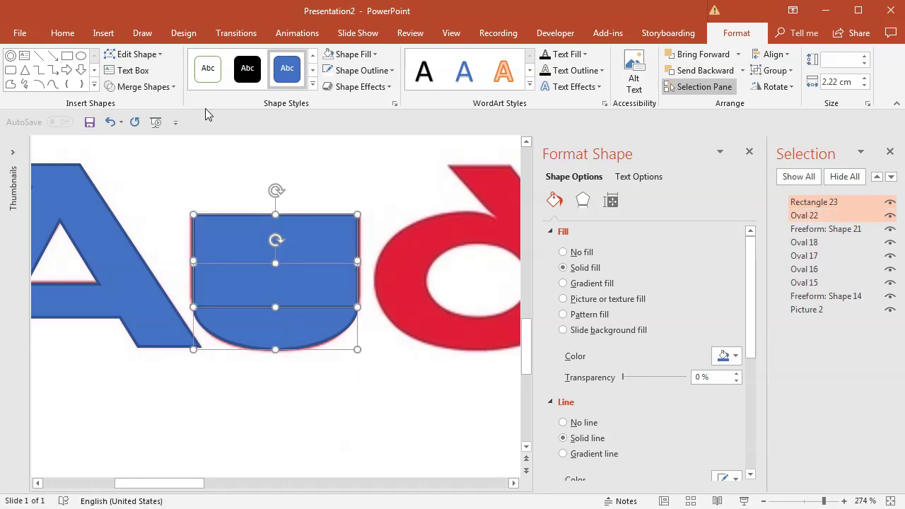
left_click(141, 86)
left_click(147, 101)
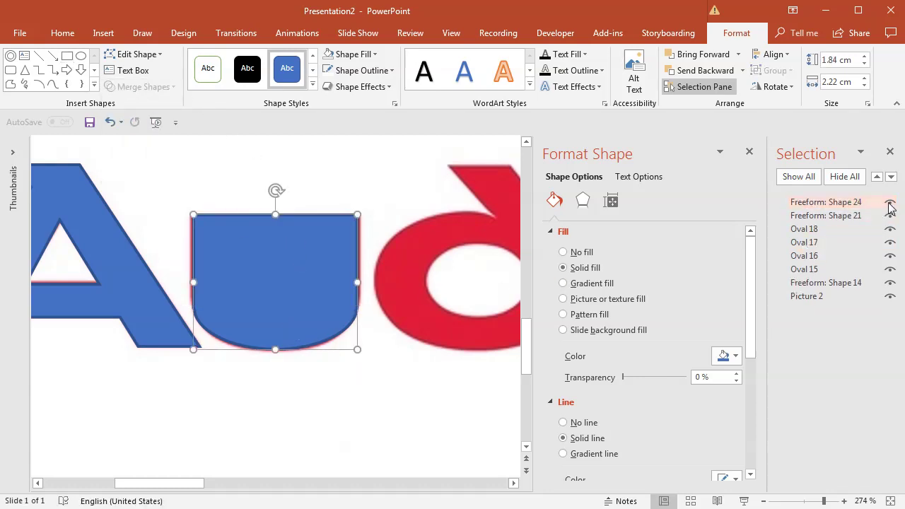
left_click(890, 202)
Draw a small oval and a rectangle for the U's inner gap and union them
left_click(103, 33)
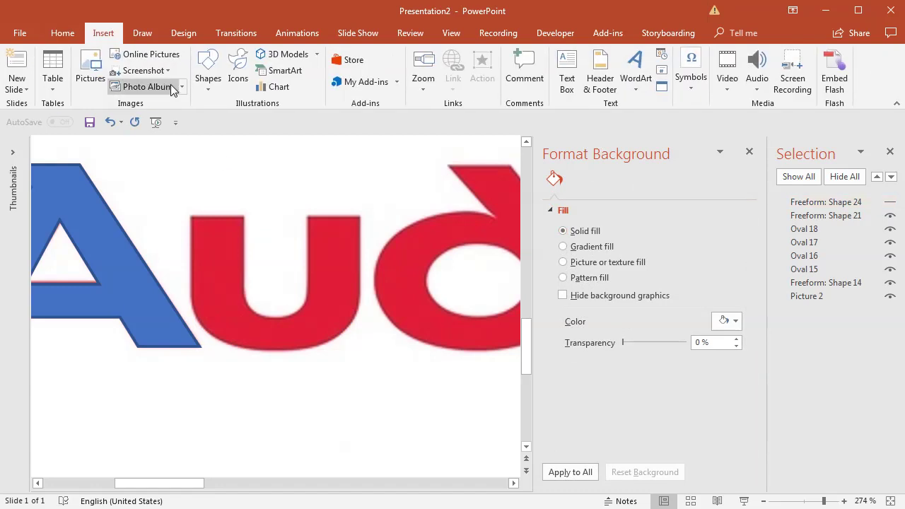
left_click(168, 88)
left_click(642, 383)
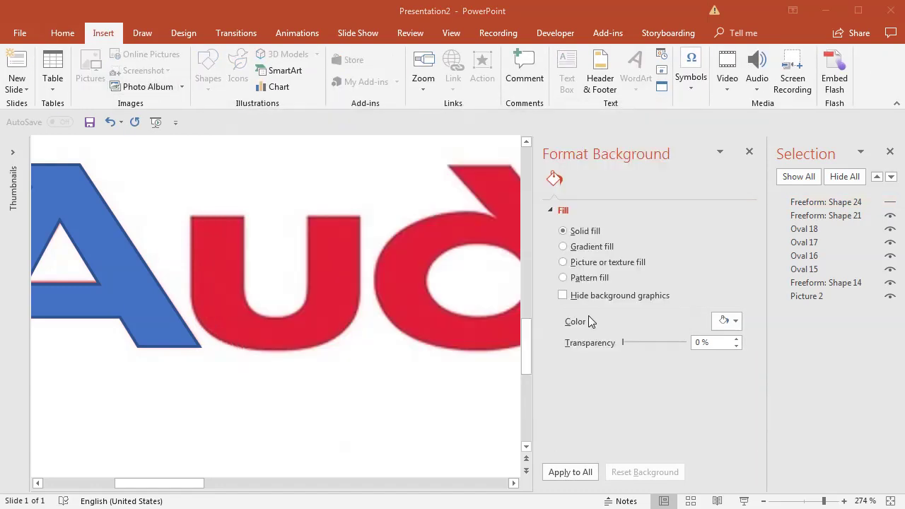
left_click(209, 89)
left_click(270, 119)
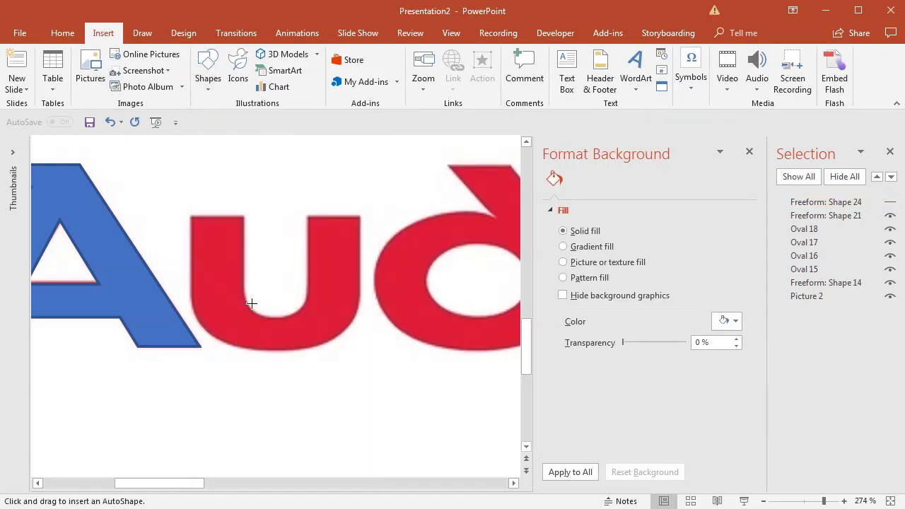
left_click_drag(245, 275, 307, 318)
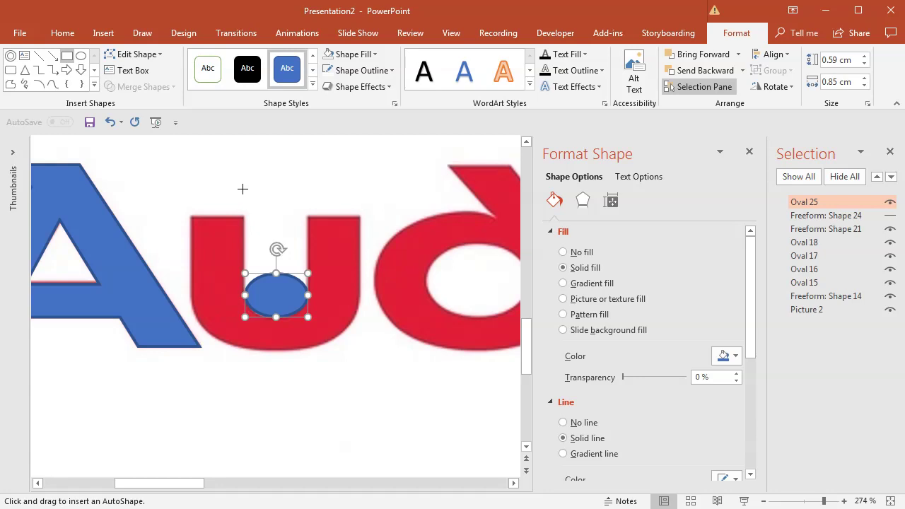
left_click_drag(244, 189, 306, 295)
left_click(276, 311, "shift")
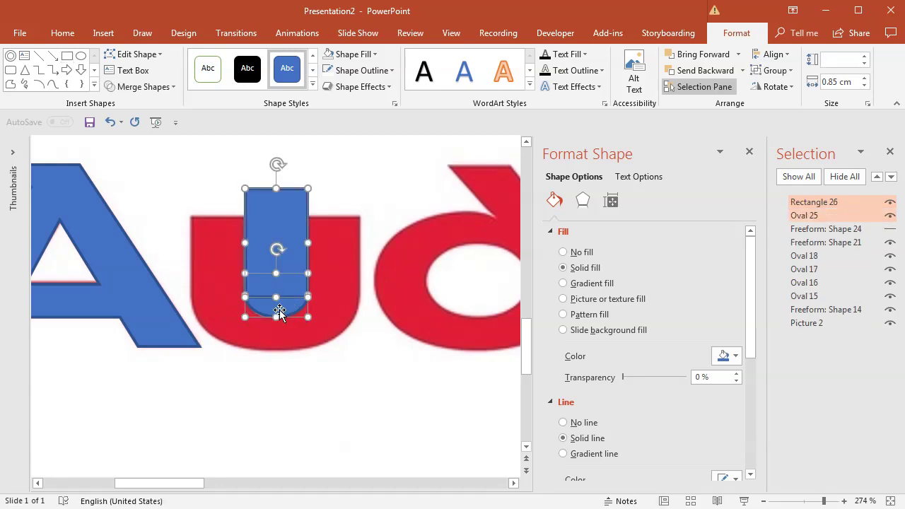
left_click(148, 87)
left_click(149, 103)
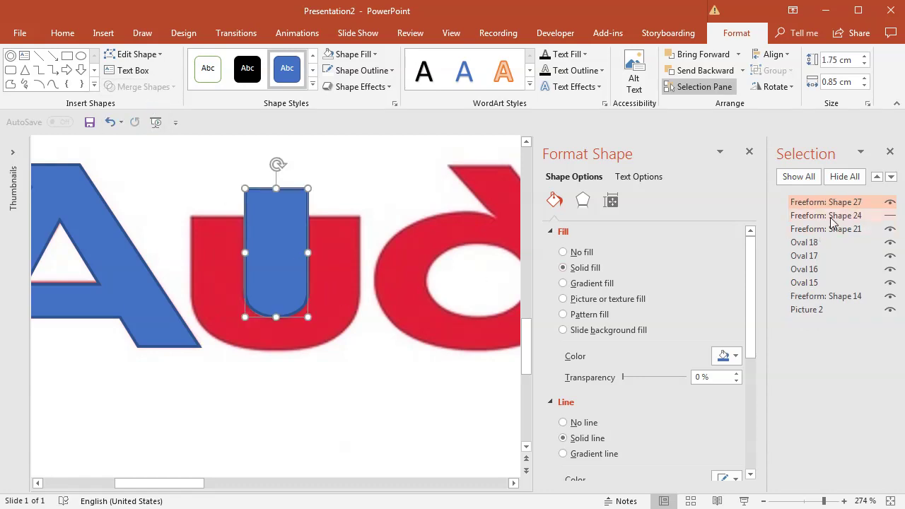
Unhide the U body and subtract the inner shape, producing the hollow U, Freeform: Shape 28
left_click(831, 216)
left_click(293, 274, "shift")
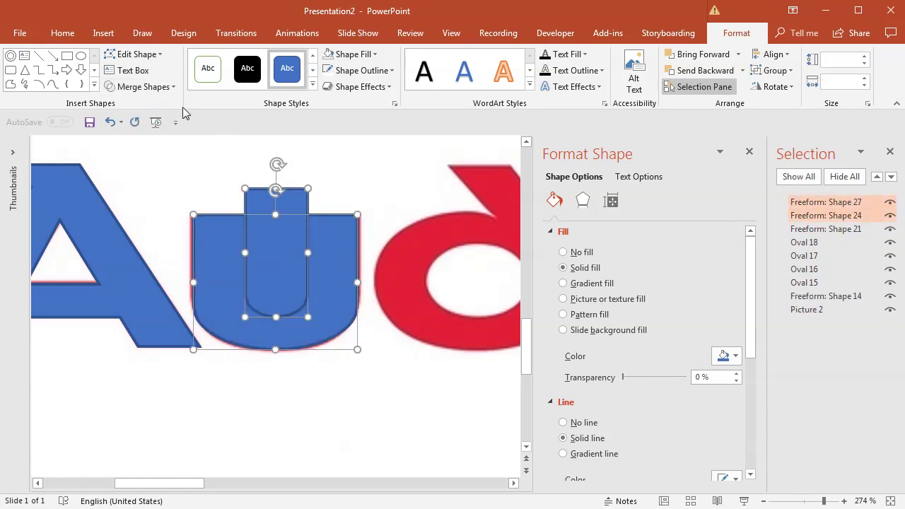
left_click(149, 87)
left_click(151, 172)
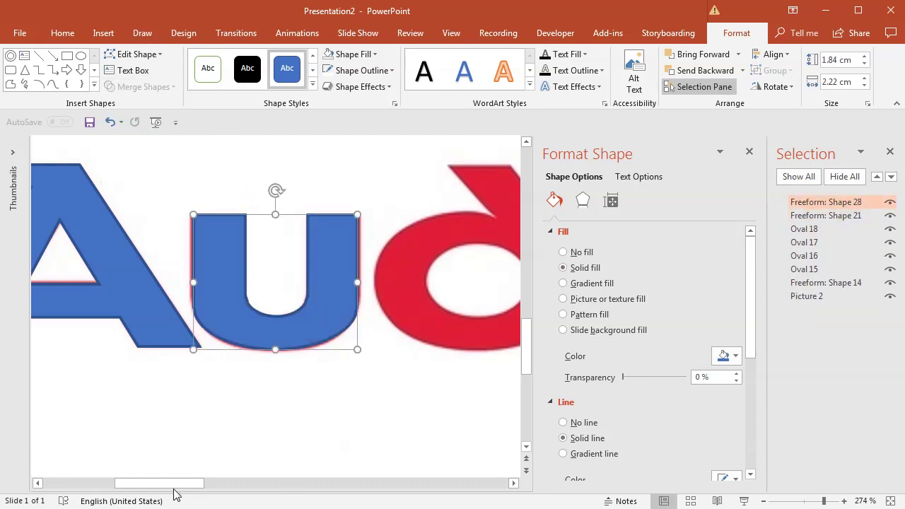
left_click_drag(177, 484, 216, 488)
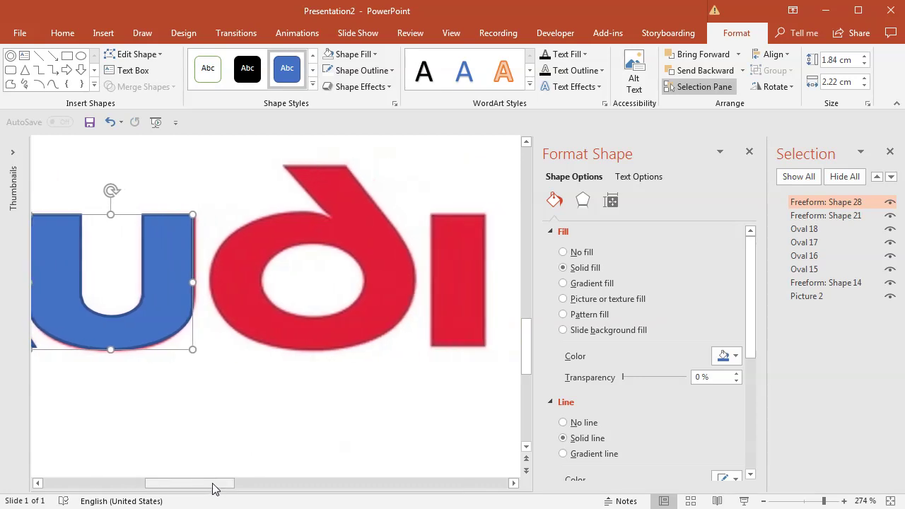
Draw a large oval over the d's round bowl, hide it, and draw a smaller oval in the hole
left_click(81, 55)
left_click_drag(215, 211, 416, 353)
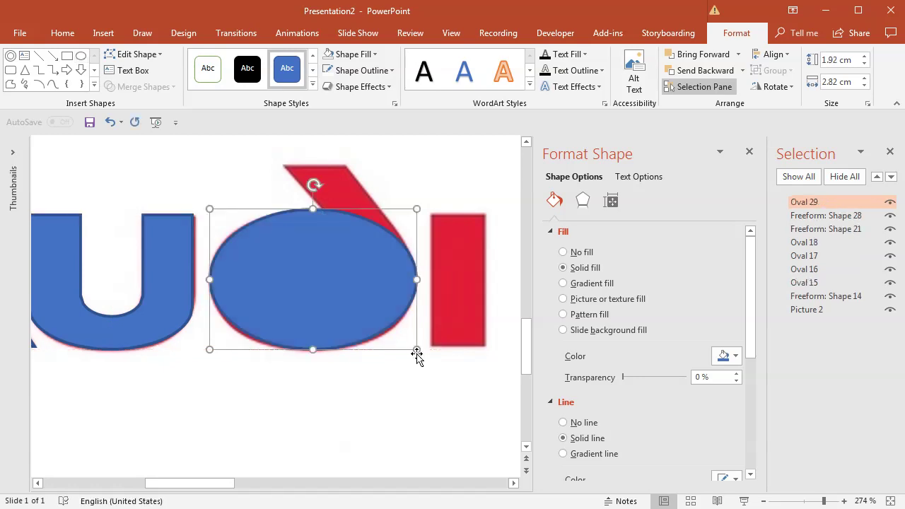
left_click(889, 202)
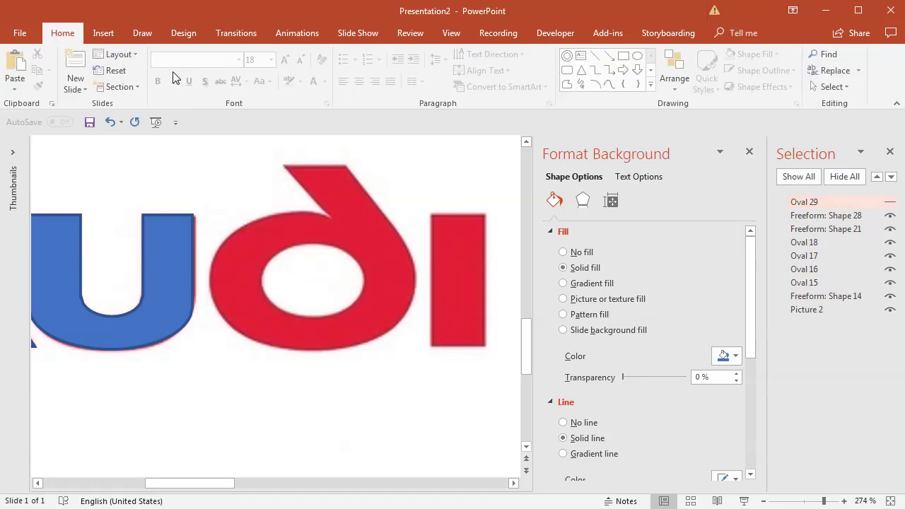
left_click(103, 32)
left_click(208, 70)
left_click(259, 120)
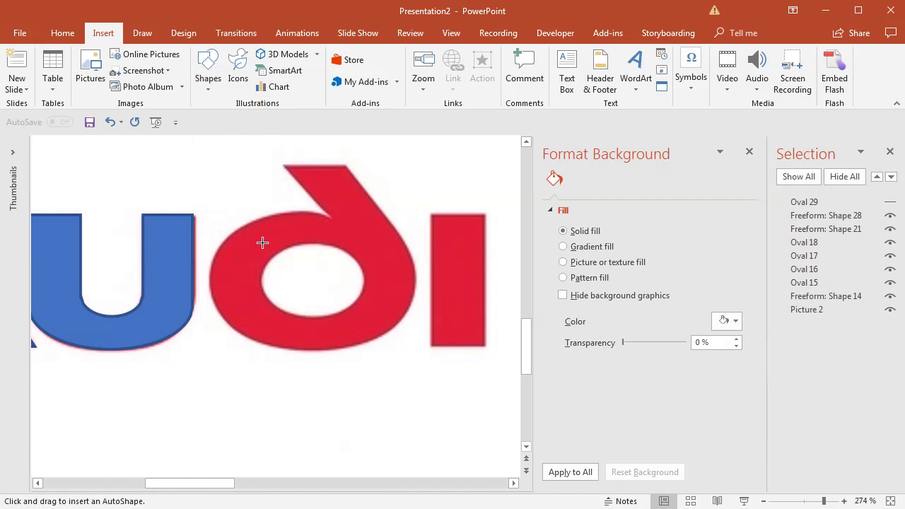
left_click_drag(262, 242, 367, 318)
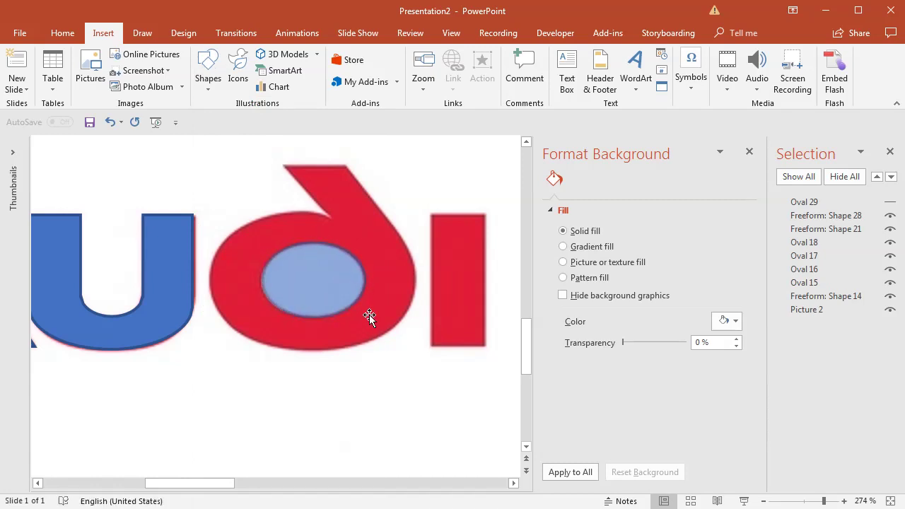
Subtract Oval 30 from Oval 29 to form the hollow ring, Freeform: Shape 31
left_click(813, 214)
left_click(820, 204, "ctrl")
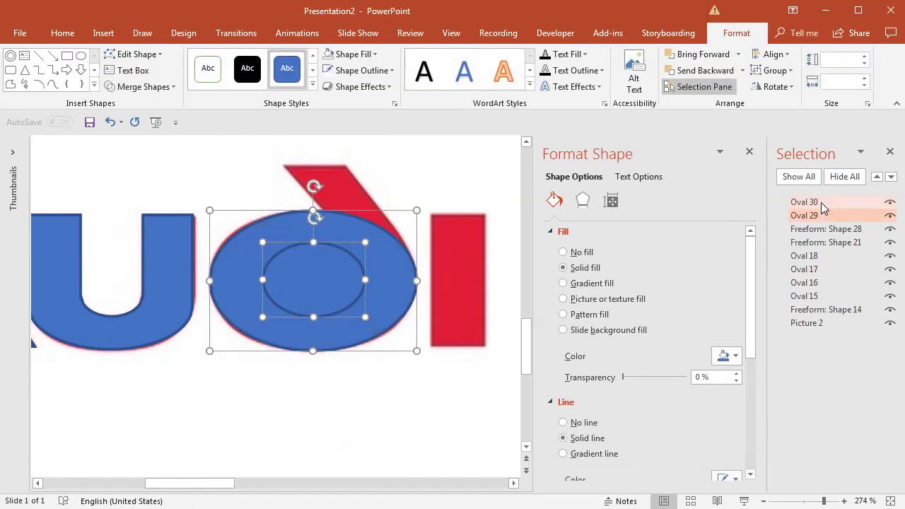
left_click(139, 86)
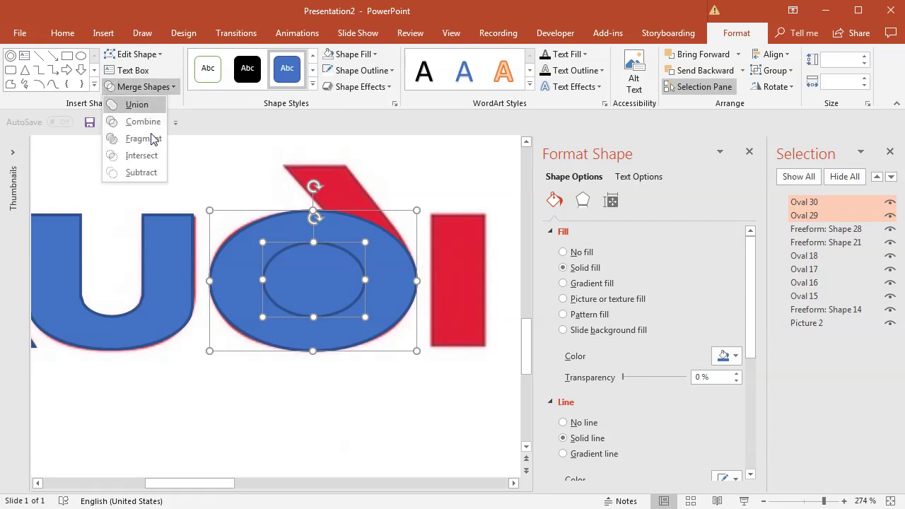
left_click(141, 173)
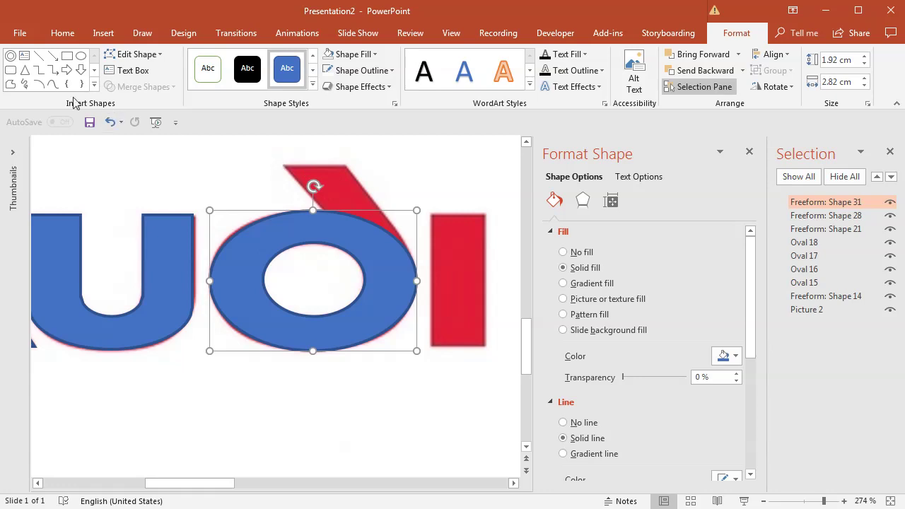
Trace the d's slanted stem above the ring as a freeform shape
left_click(11, 85)
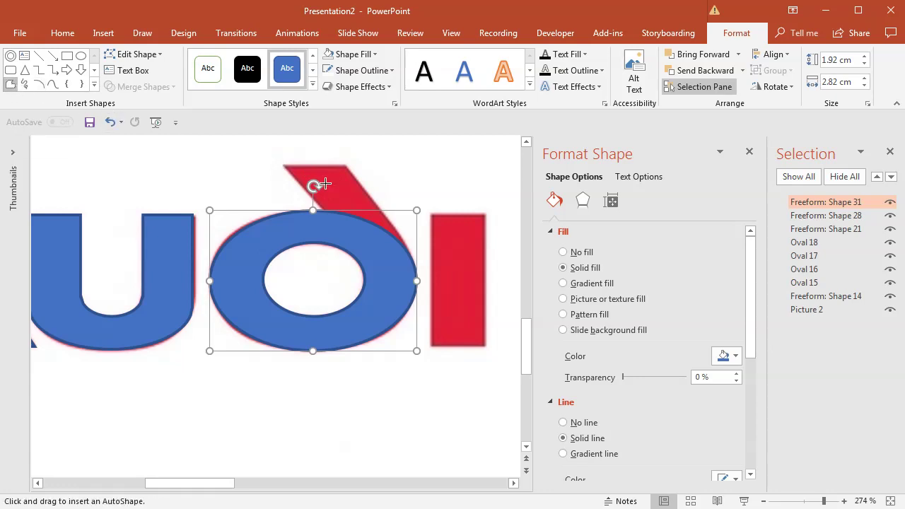
left_click(287, 167)
left_click(345, 167)
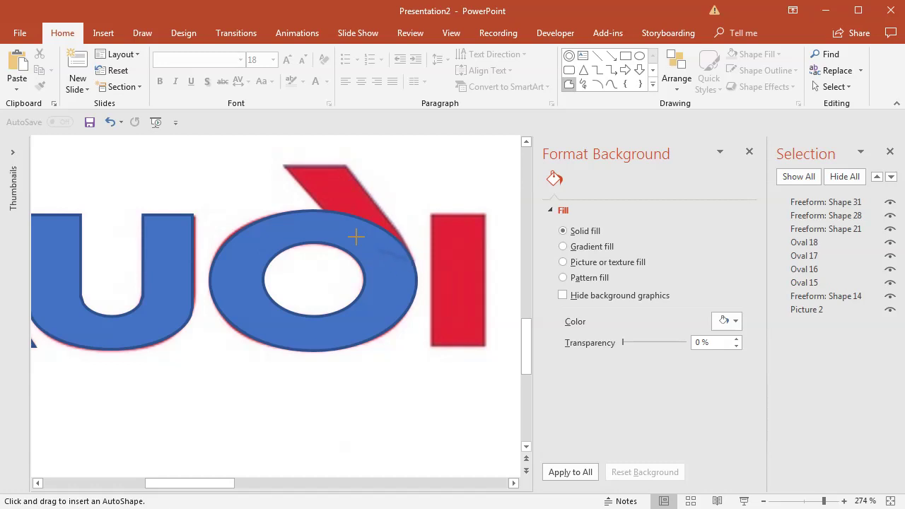
left_click(291, 169)
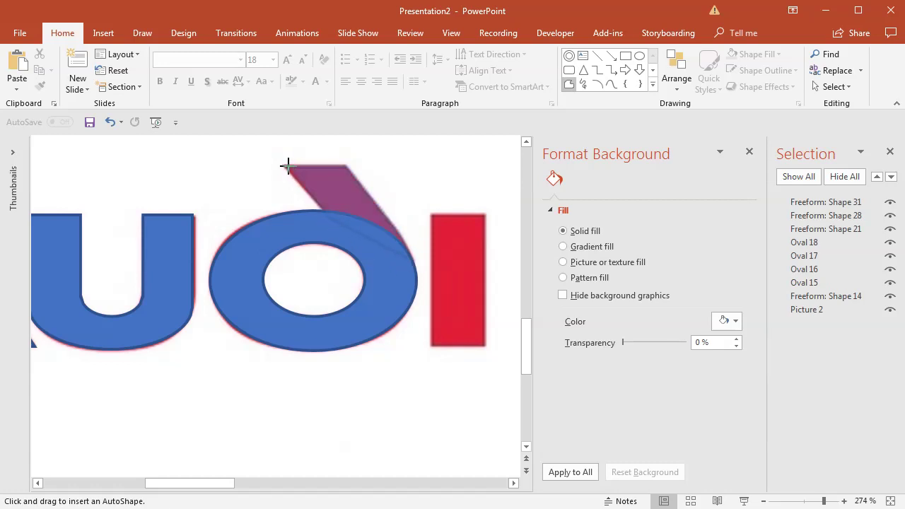
Union the stem with the ring into a single blue d, Freeform: Shape 33
left_click(272, 229, "shift")
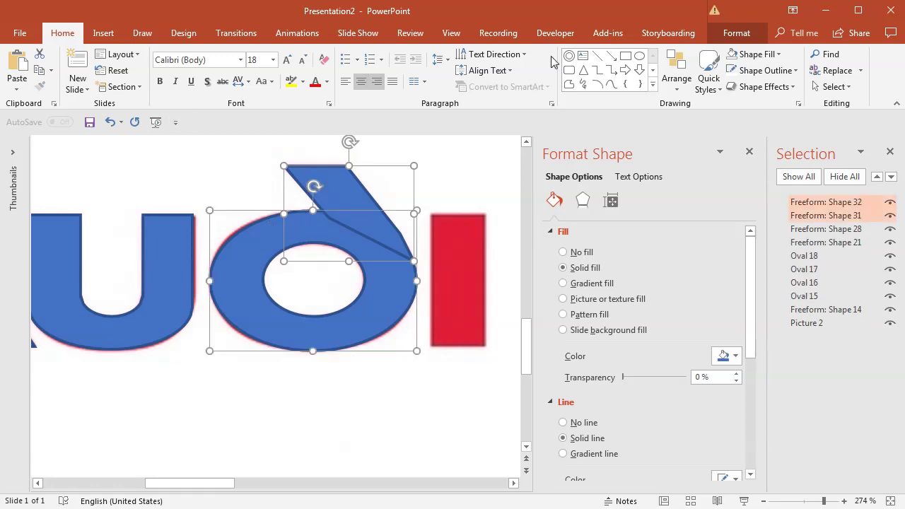
left_click(728, 33)
left_click(145, 87)
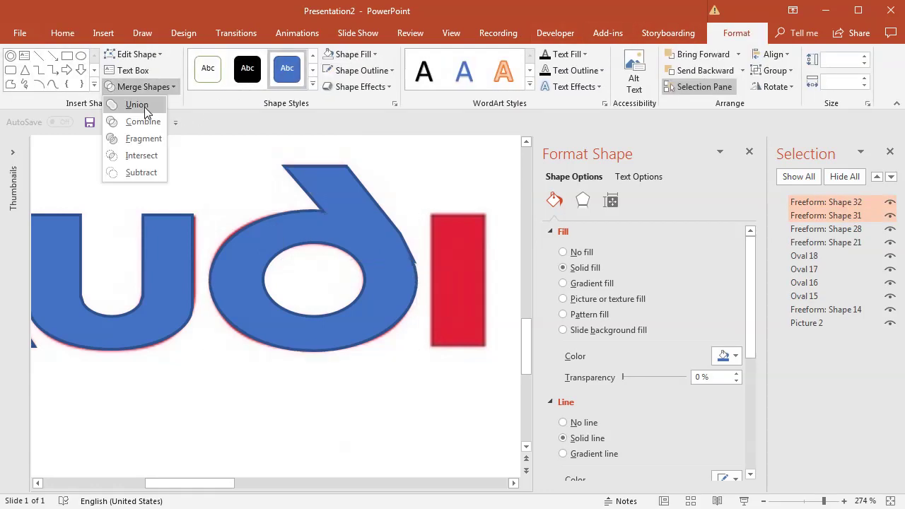
left_click(140, 121)
left_click_drag(224, 485, 235, 485)
left_click(309, 374)
right_click(336, 265)
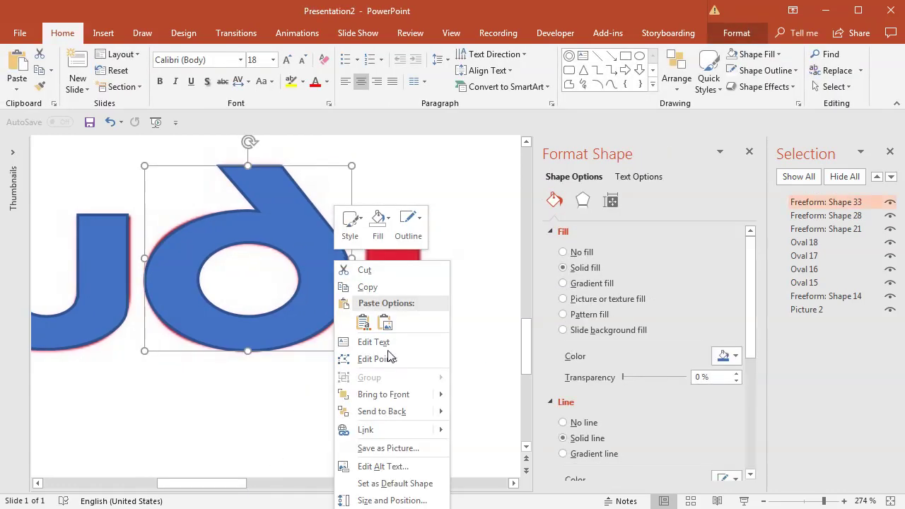
left_click(352, 295)
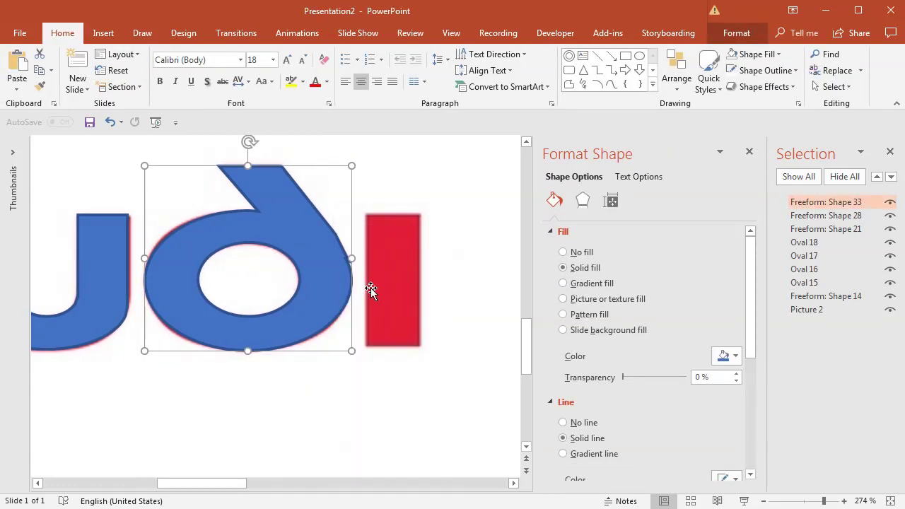
Draw Rectangle 34 aligned over the red i, then select all the traced letter shapes
left_click(103, 33)
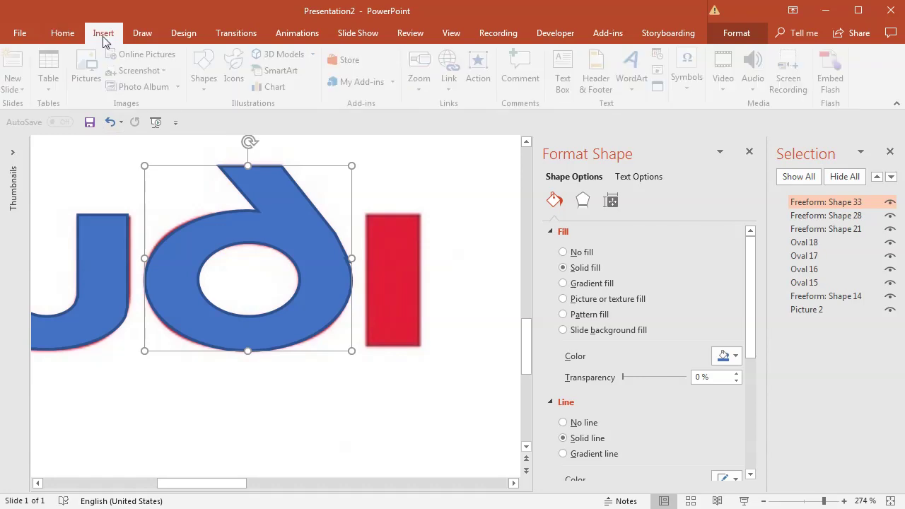
left_click(208, 79)
left_click(259, 119)
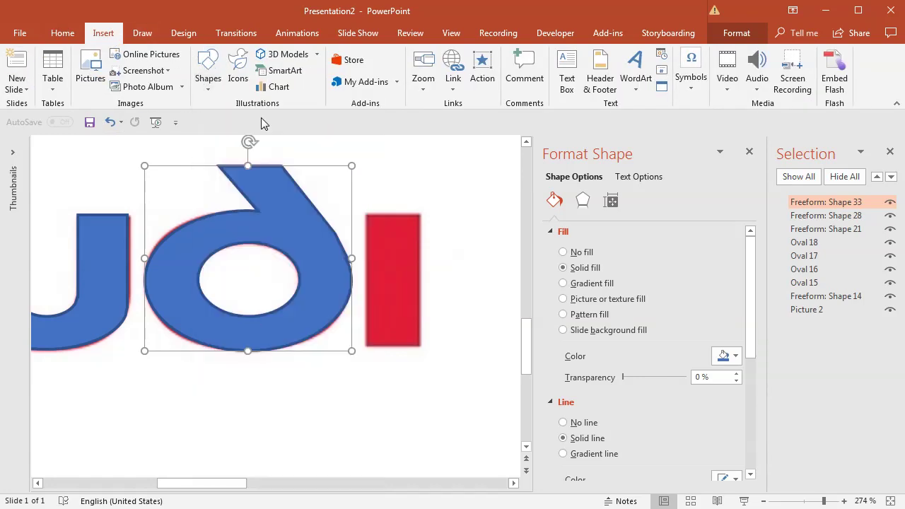
left_click_drag(364, 214, 421, 347)
left_click_drag(401, 309, 400, 309)
left_click(826, 229, "shift")
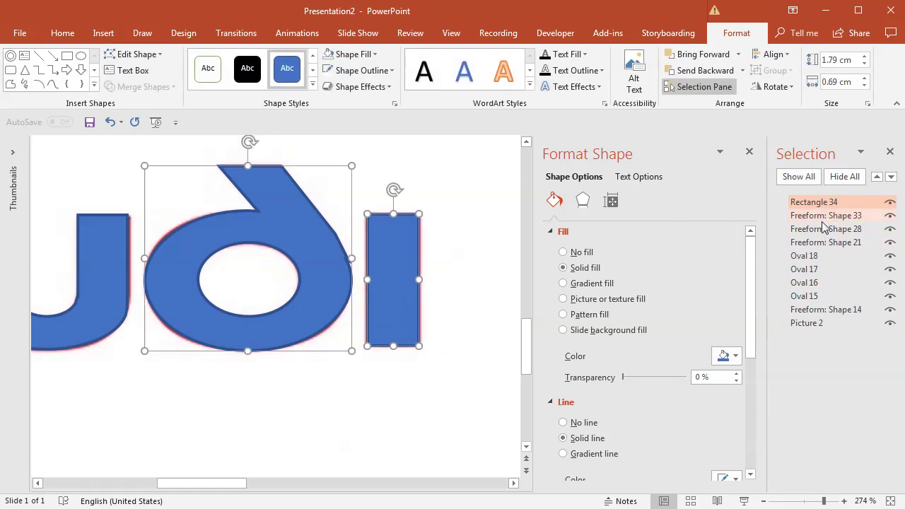
left_click(831, 242, "shift")
Zoom out and move the traced letters under the recreated right-hand rings
scroll(212, 357, "down", 10)
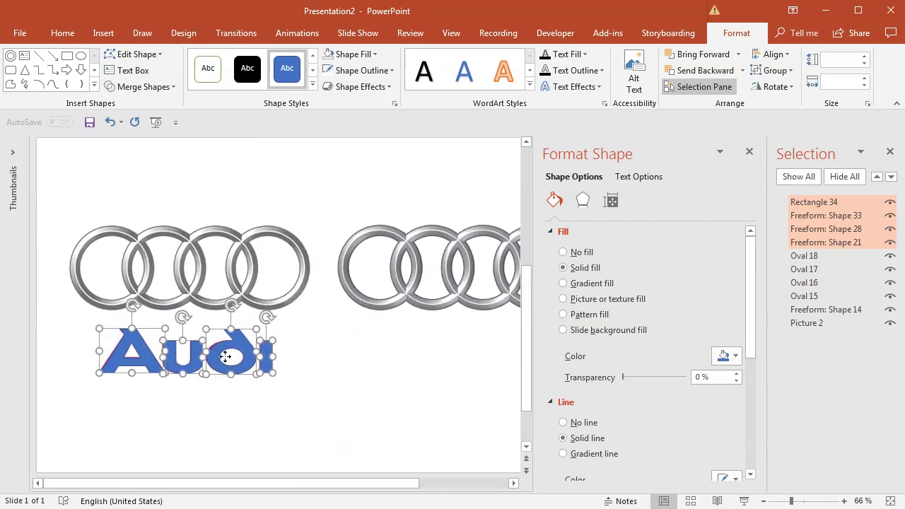
left_click_drag(225, 357, 497, 357)
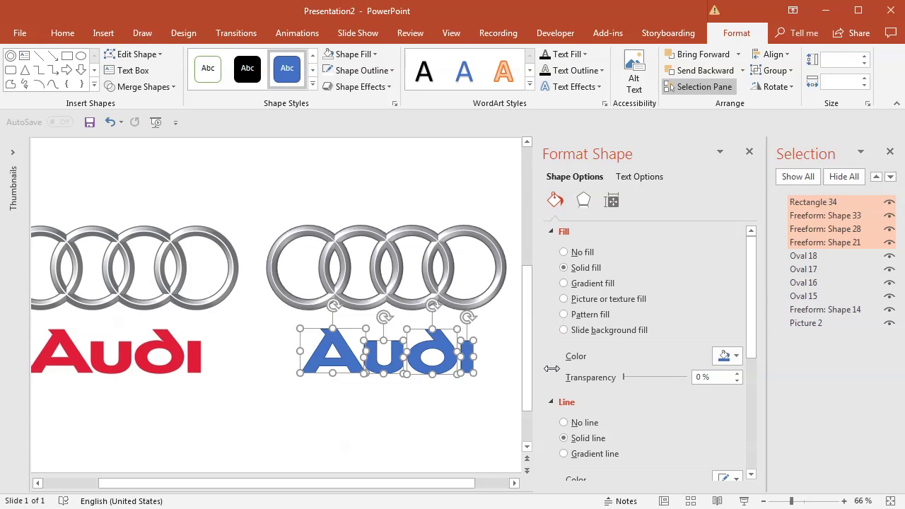
left_click_drag(537, 371, 607, 371)
Give the letters no outline and eyedrop the original Audi red as their fill
left_click(364, 70)
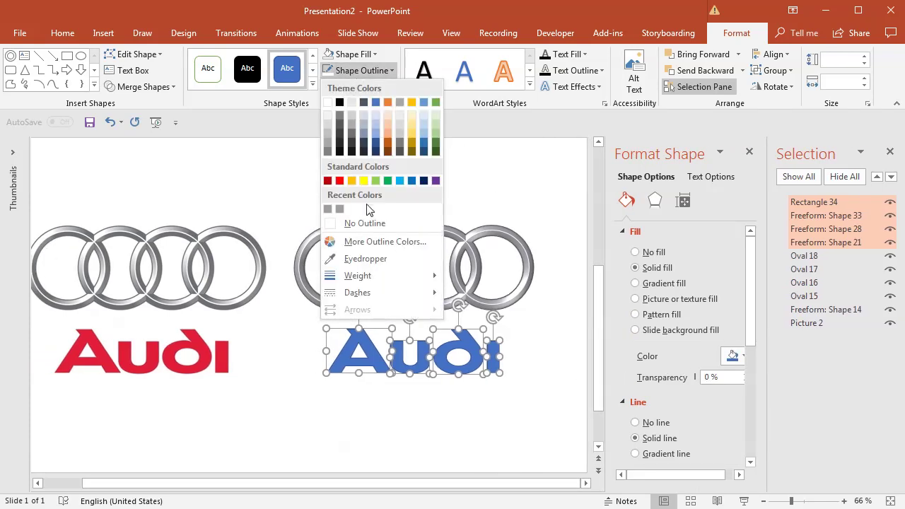
left_click(367, 222)
left_click(362, 54)
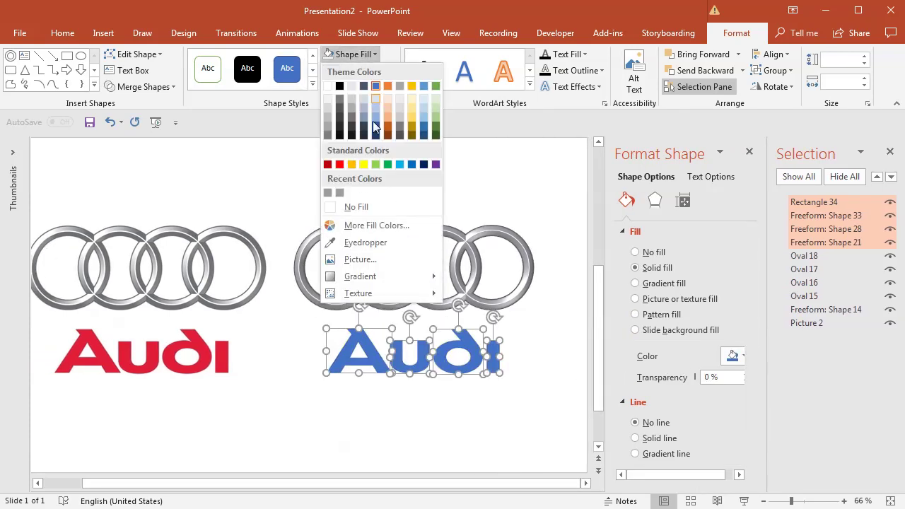
left_click(386, 239)
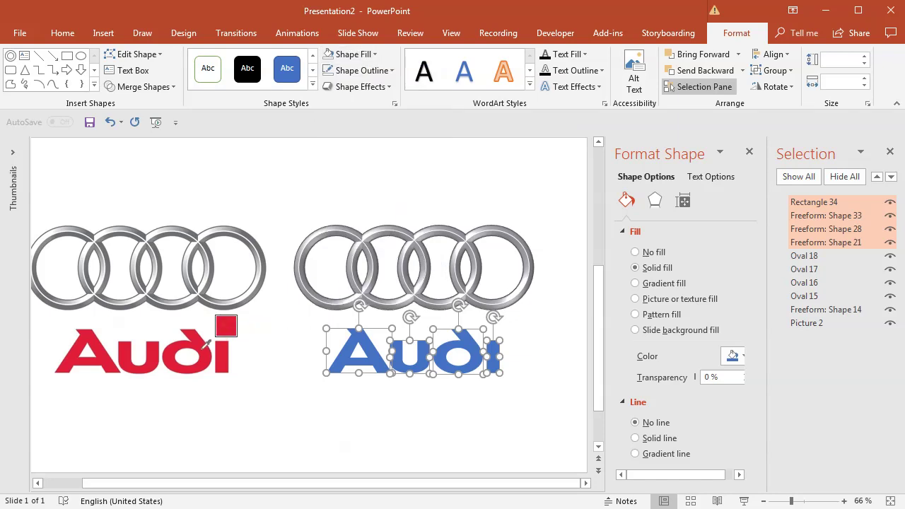
left_click(207, 344)
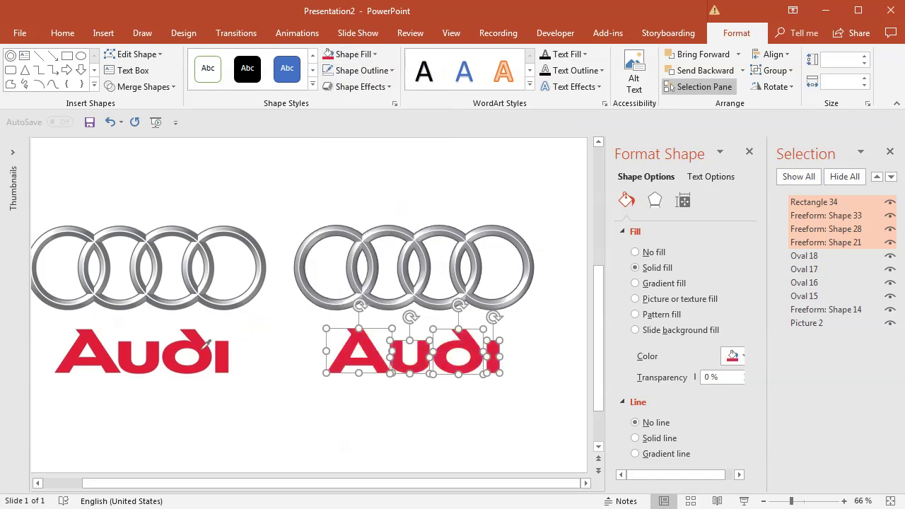
left_click(326, 182)
Close the Format Background and Selection panes and set the zoom to 86%
left_click(750, 154)
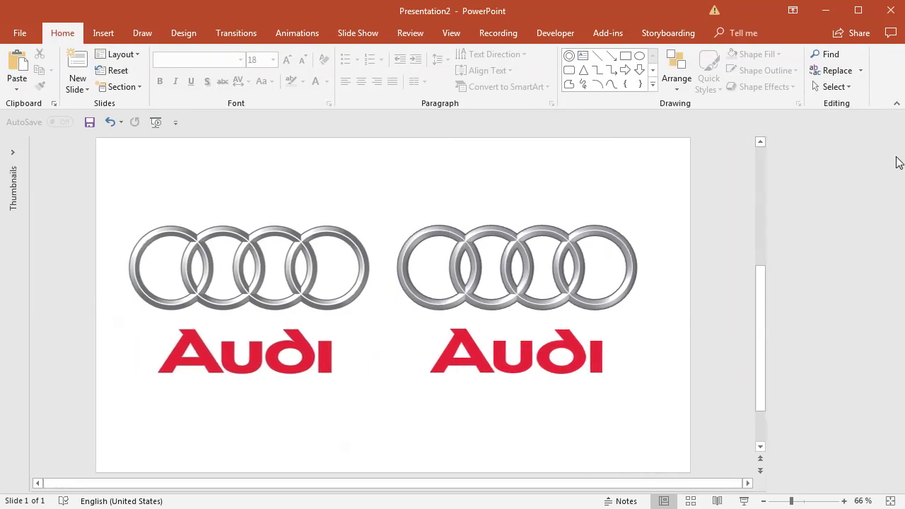
left_click(892, 153)
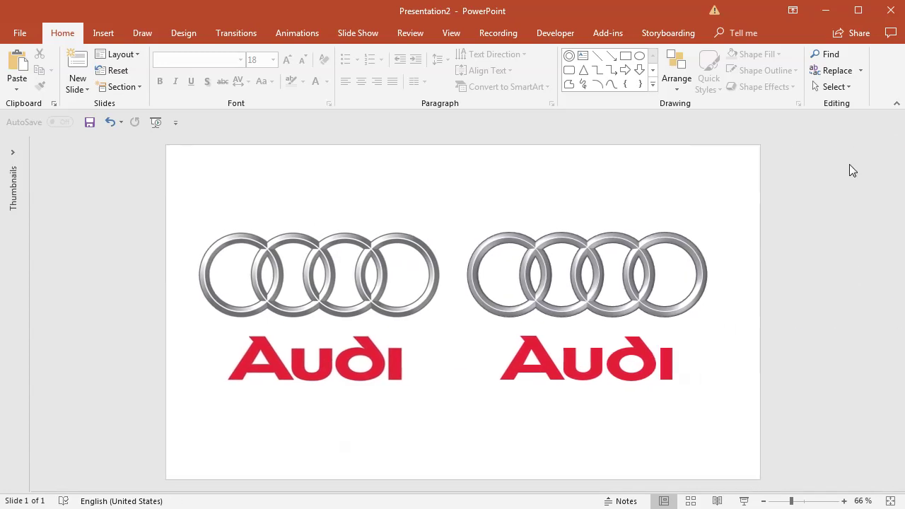
left_click(804, 504)
left_click(800, 504)
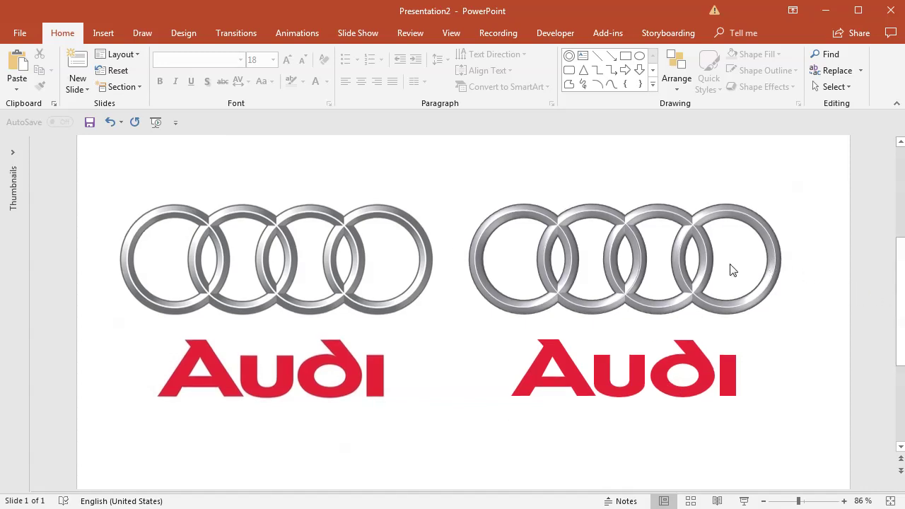
Select all four recreated white highlight rings and raise their line width to 1.5 pt
left_click(639, 267)
left_click(662, 213, "shift")
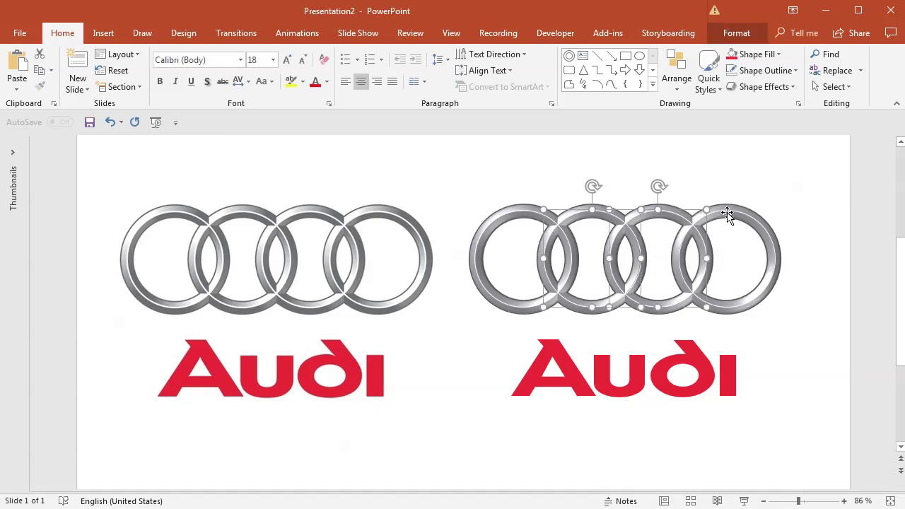
left_click(728, 213, "shift")
left_click(519, 212, "shift")
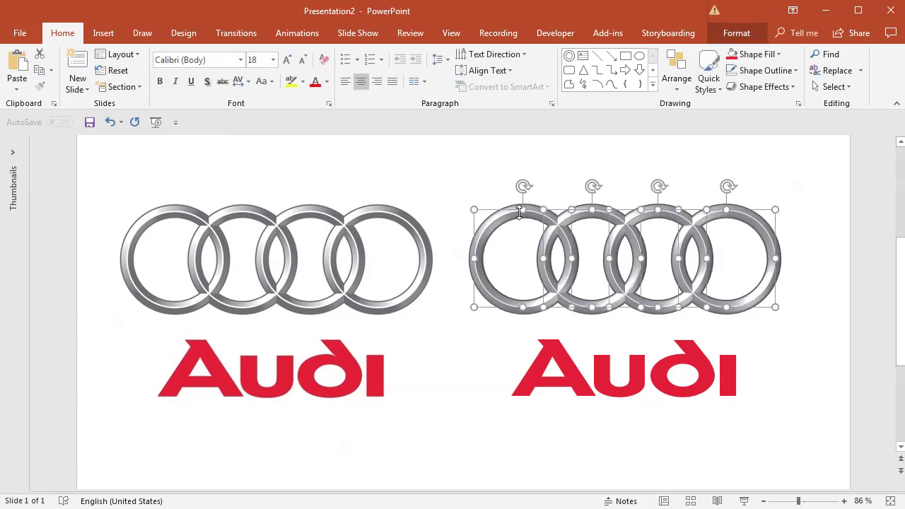
right_click(514, 212)
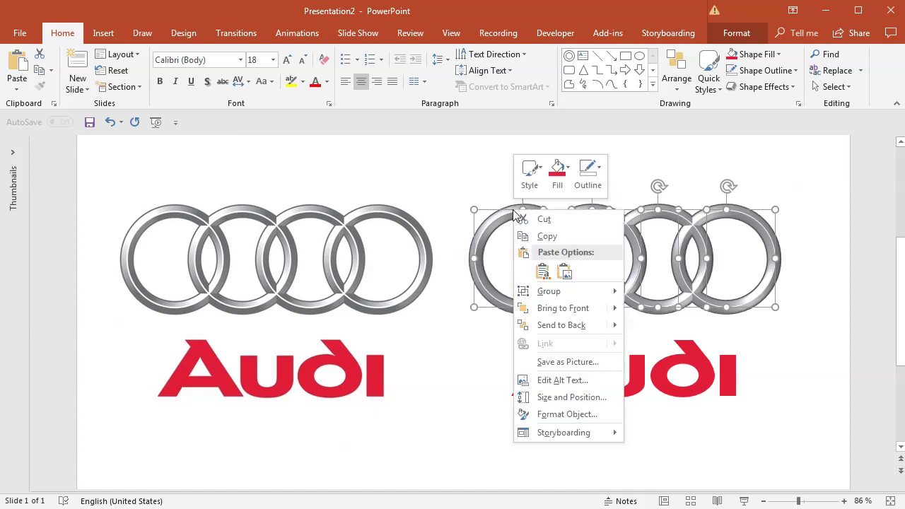
left_click(564, 416)
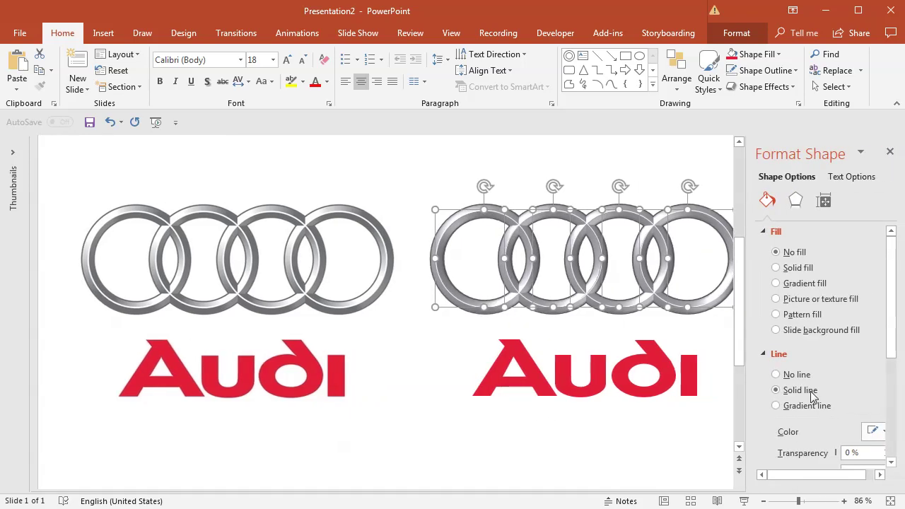
scroll(823, 399, "down", 3)
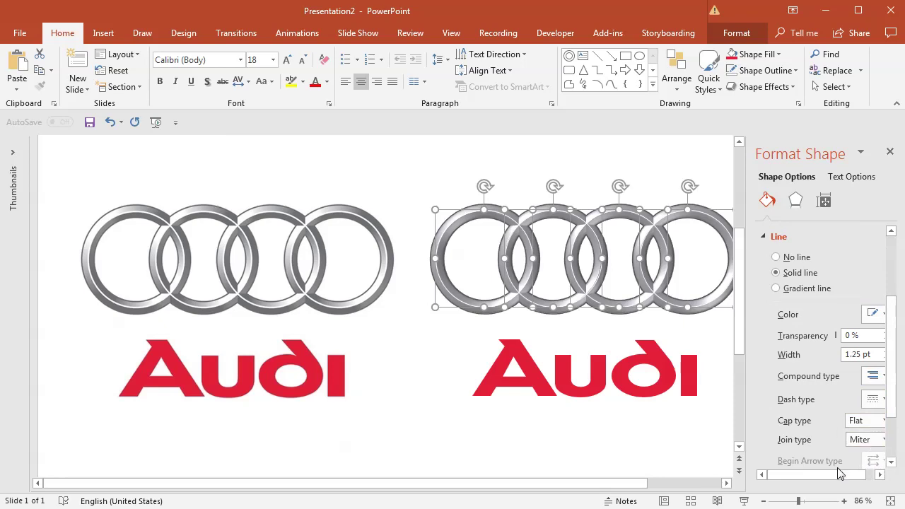
left_click_drag(840, 474, 847, 473)
left_click(878, 351)
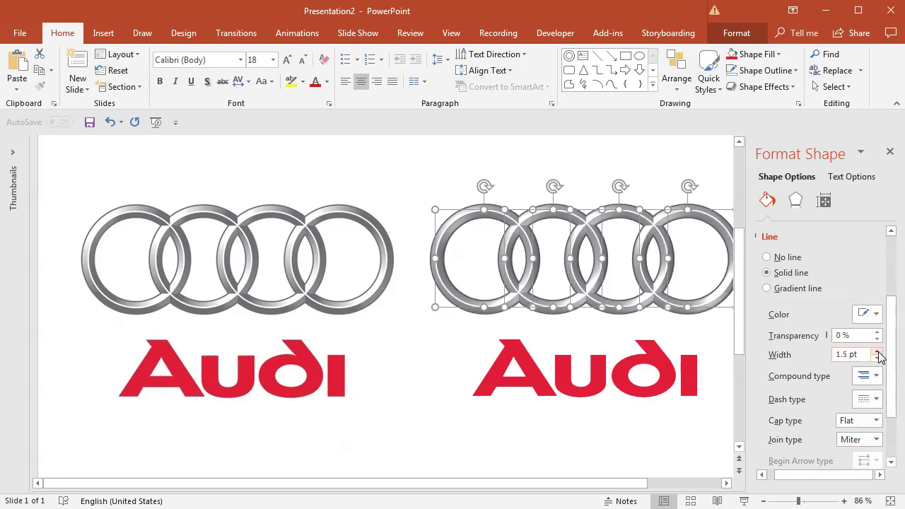
left_click(890, 151)
left_click(712, 178)
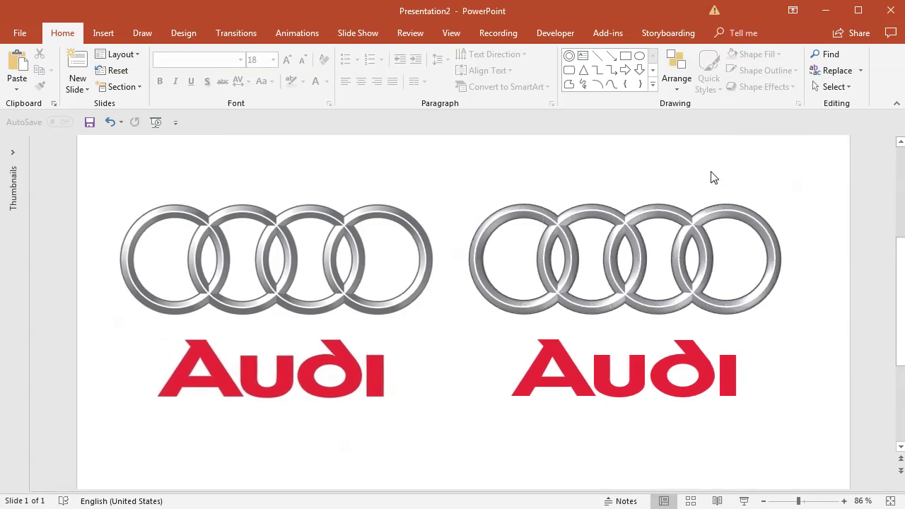